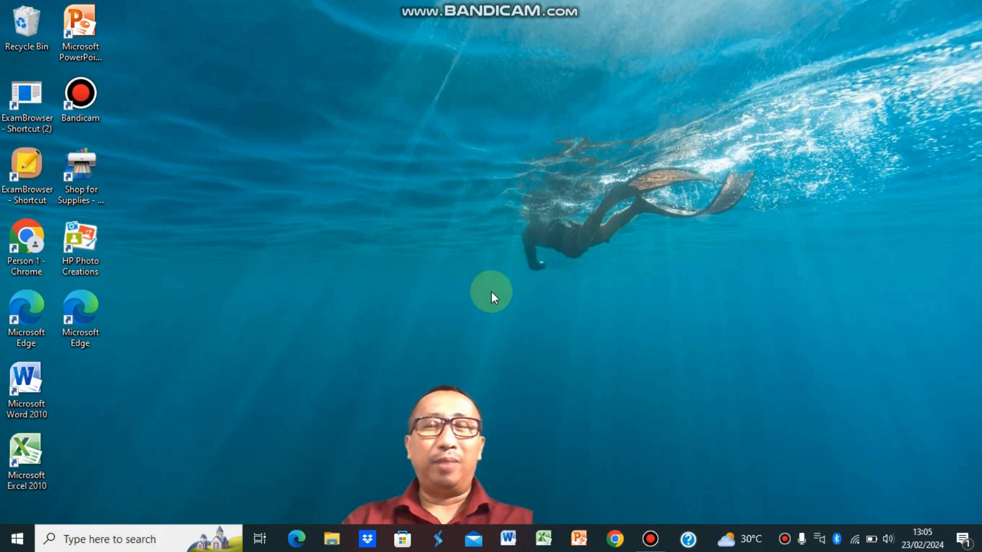
Open Chrome with the guru.smp.belajar.id profile that has a photo and go to oodlu.org.
click(616, 540)
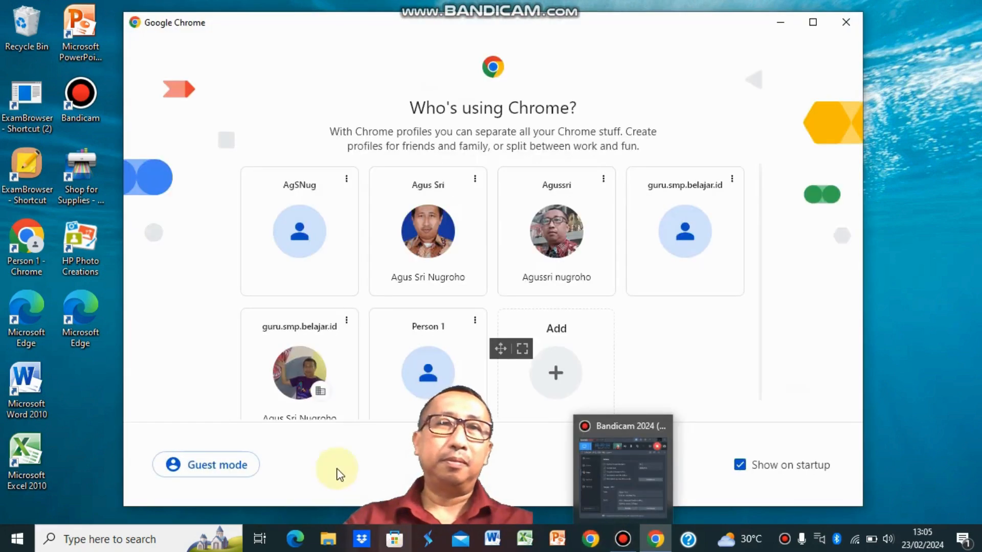
click(302, 389)
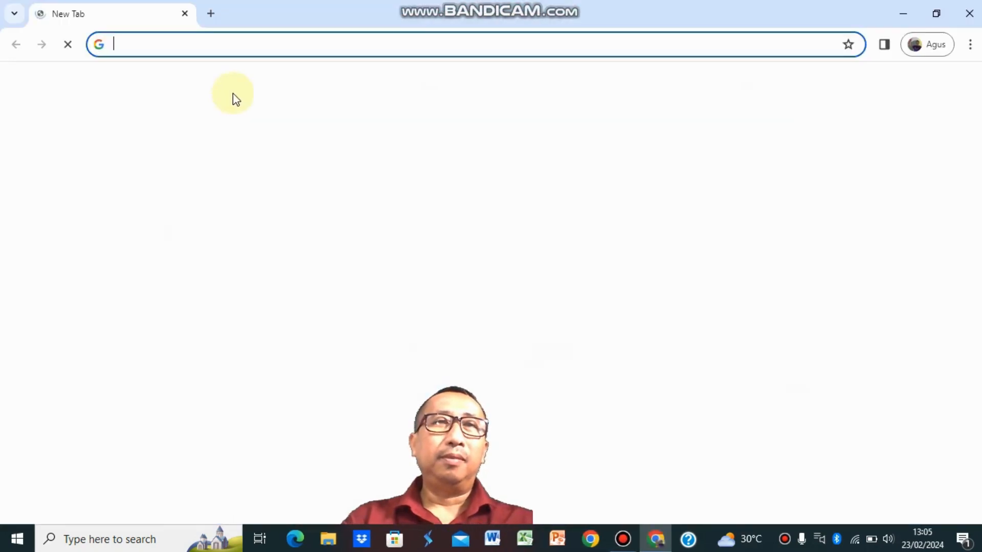
click(252, 44)
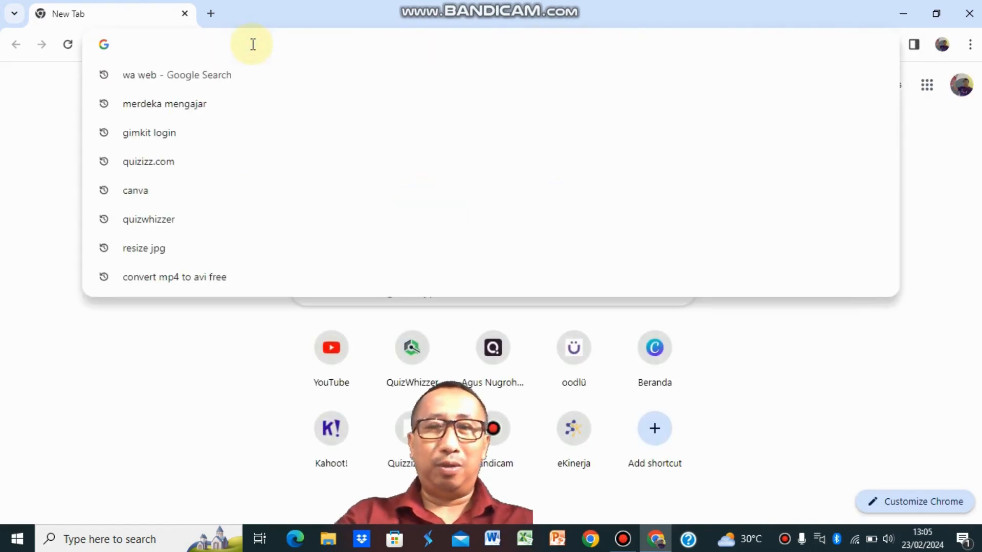
text(o)
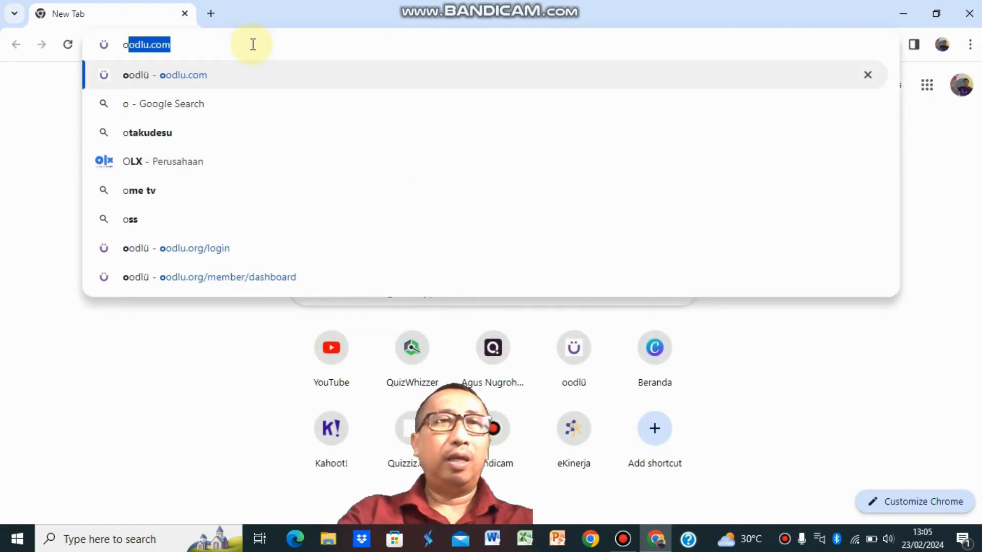
text(odlu.)
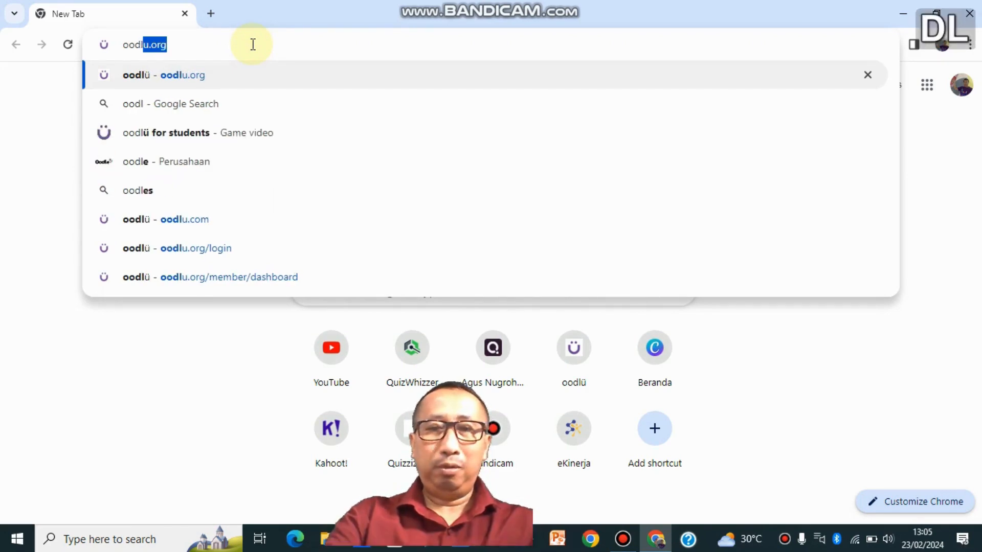
text(org)
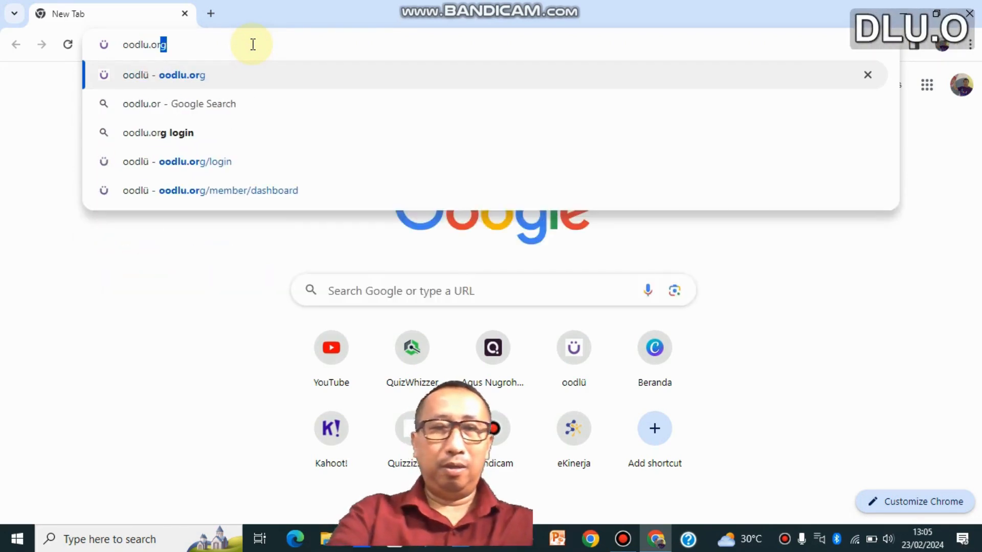
click(204, 76)
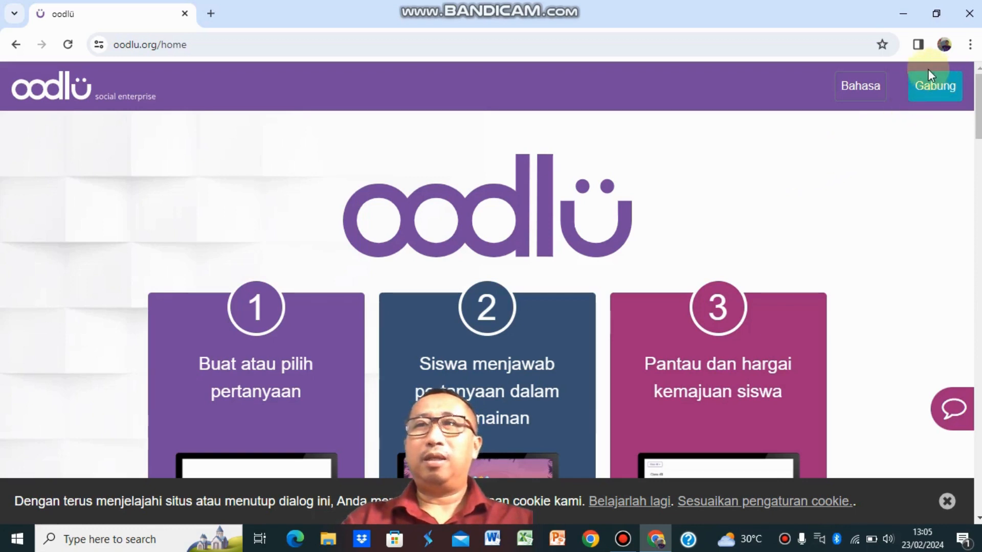
Open the oodlü login page and view the registration form for a teacher account (Saya seorang guru).
click(923, 102)
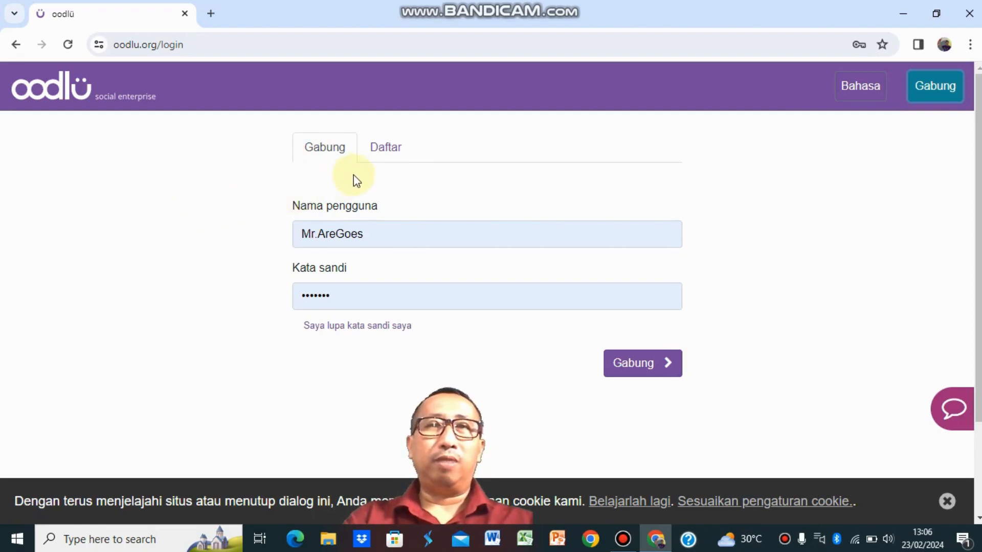
click(381, 162)
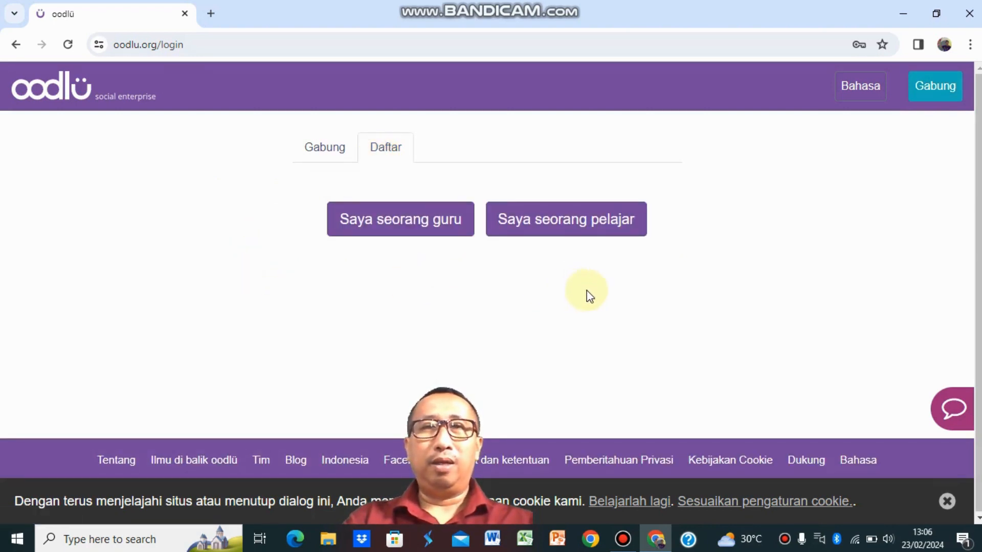
click(450, 228)
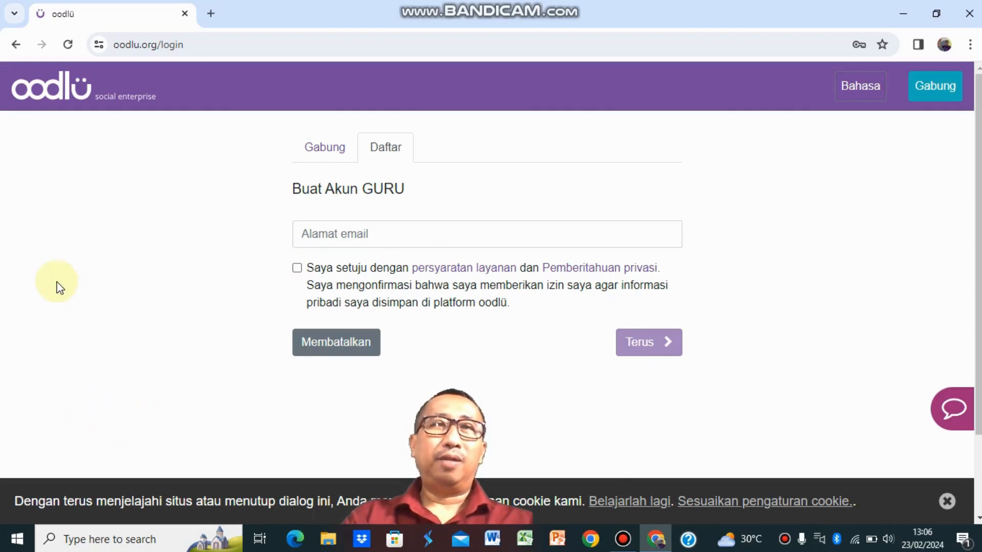
Return to the Gabung login form and sign in with the saved username and password.
click(319, 150)
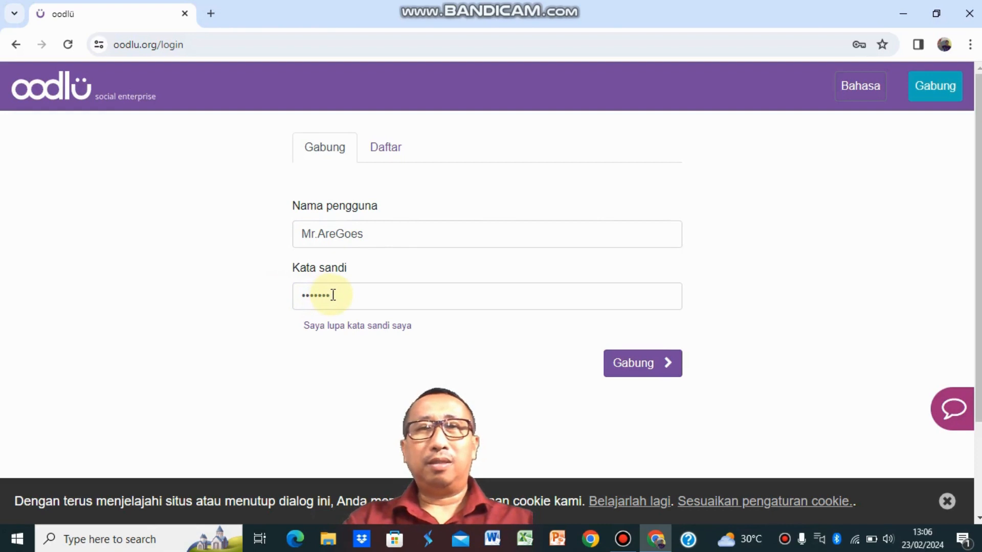
click(618, 364)
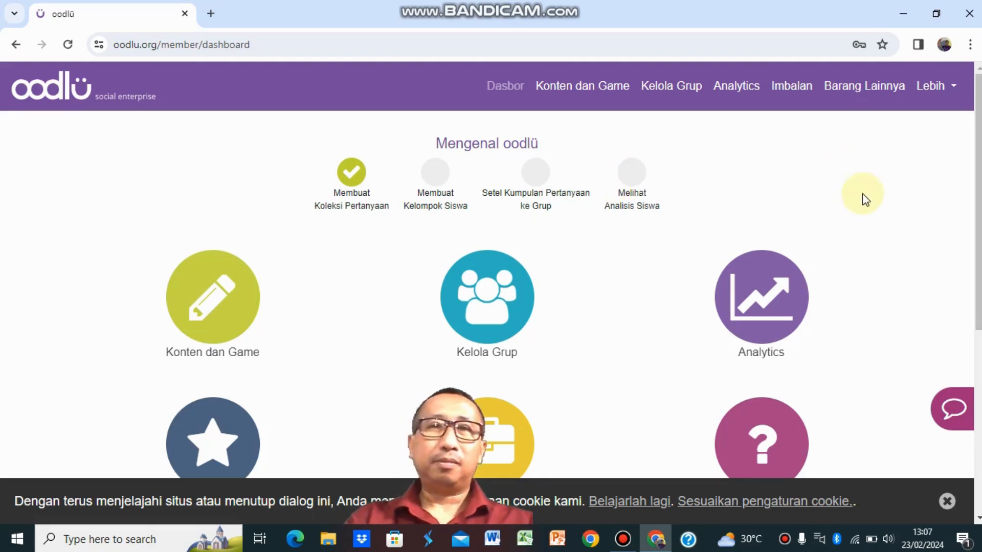
Look over the dashboard and open the question collections through the Membuat Koleksi Pertanyaan item.
scroll(977, 191, down, 2)
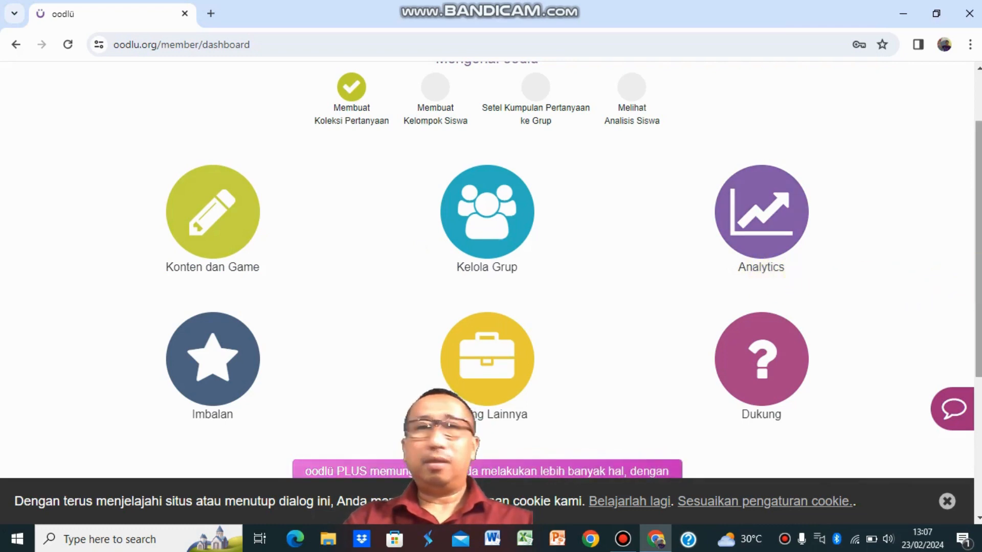
scroll(547, 320, down, 1)
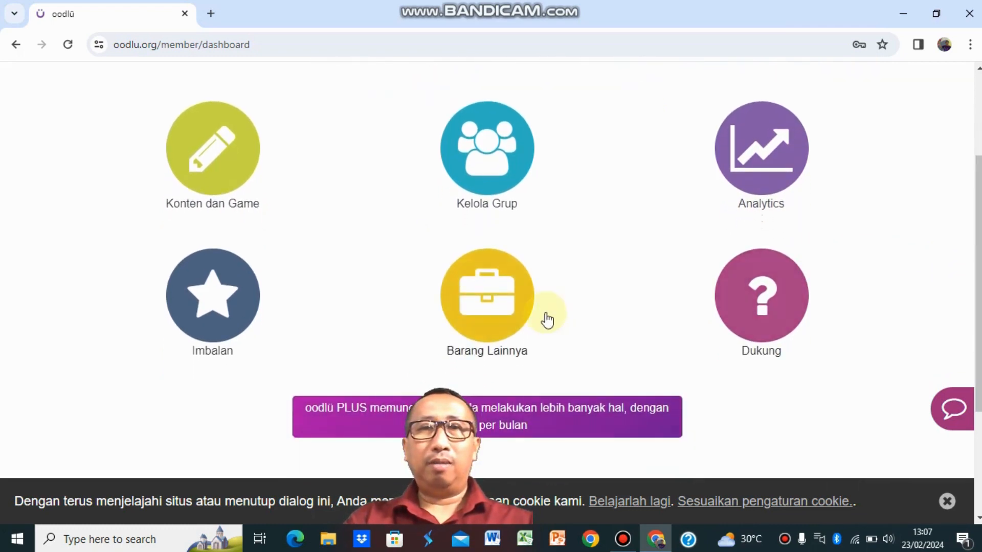
drag(977, 324, 975, 226)
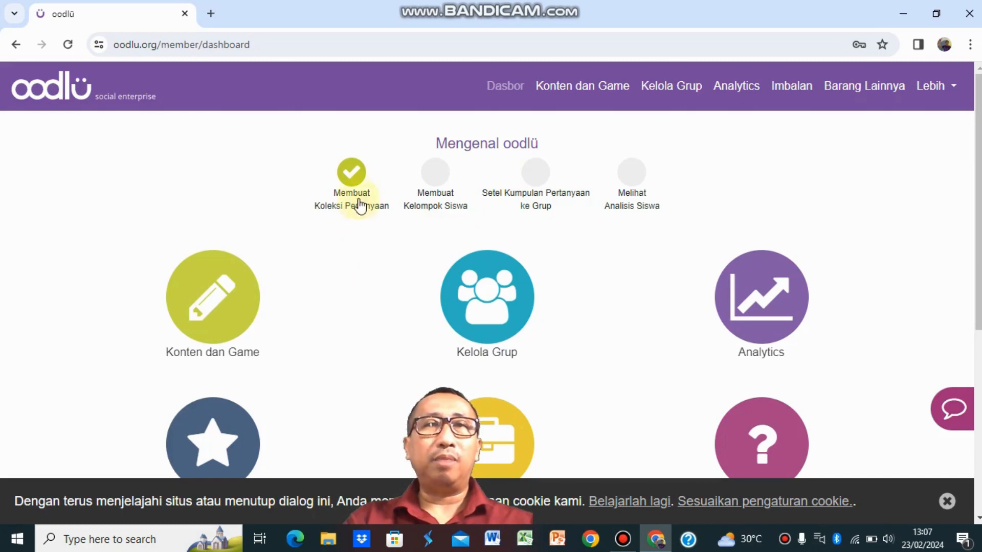
click(356, 180)
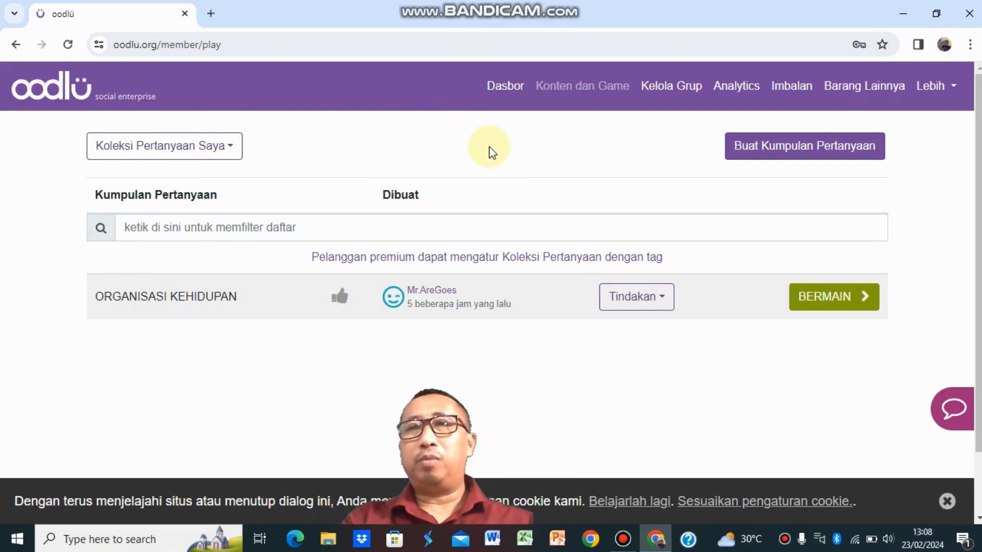
Create a new question collection named "Interaksi Makhluk Hidup dengan Lingkungannya".
click(775, 150)
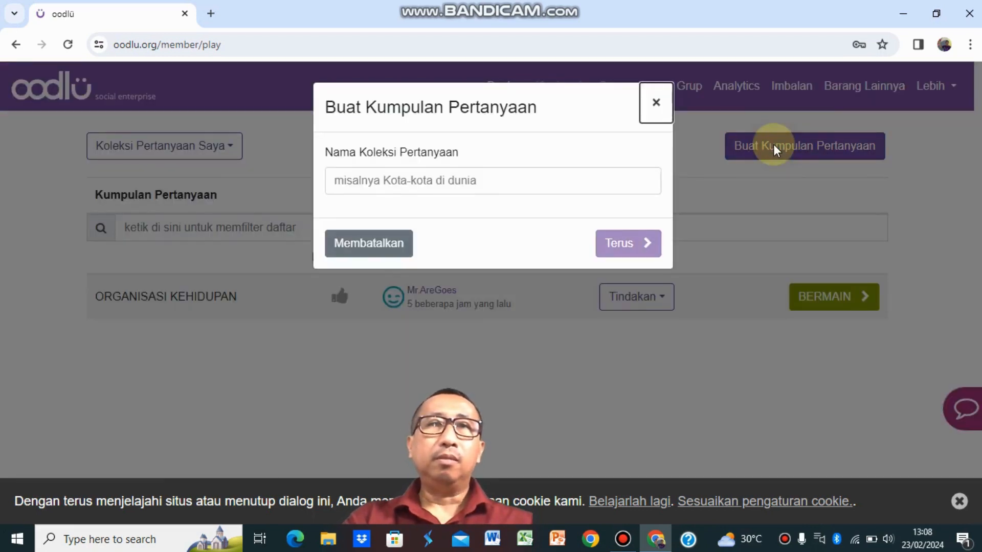
click(494, 176)
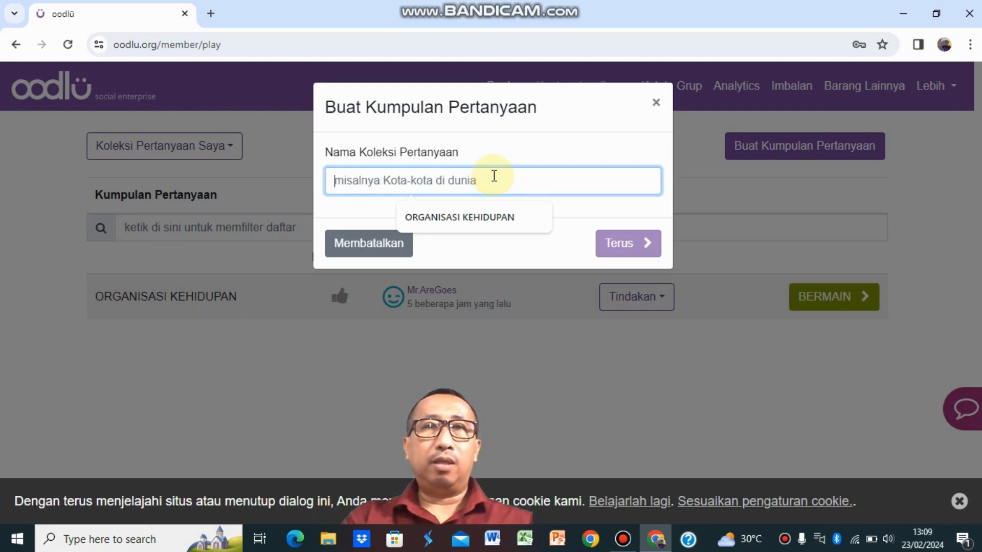
key(shift)
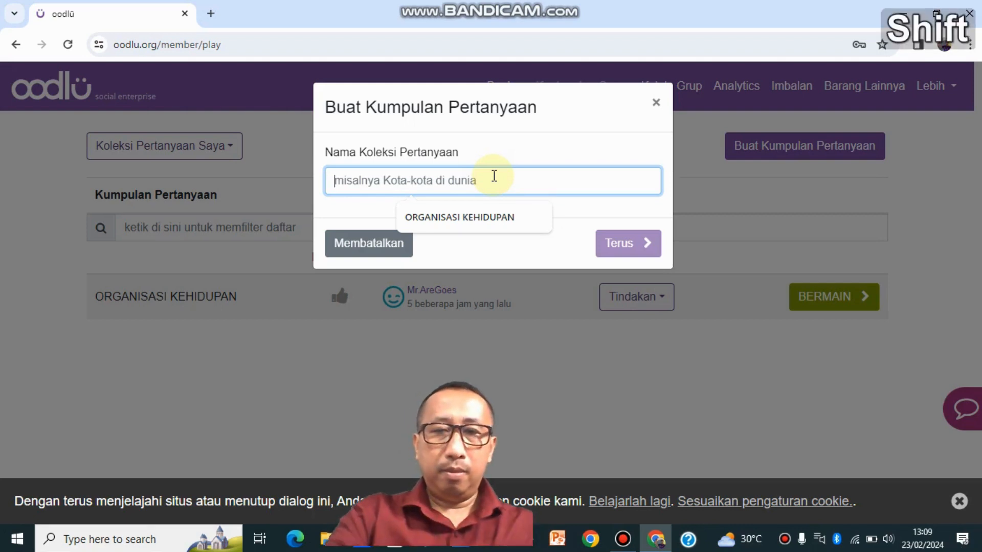
text(In)
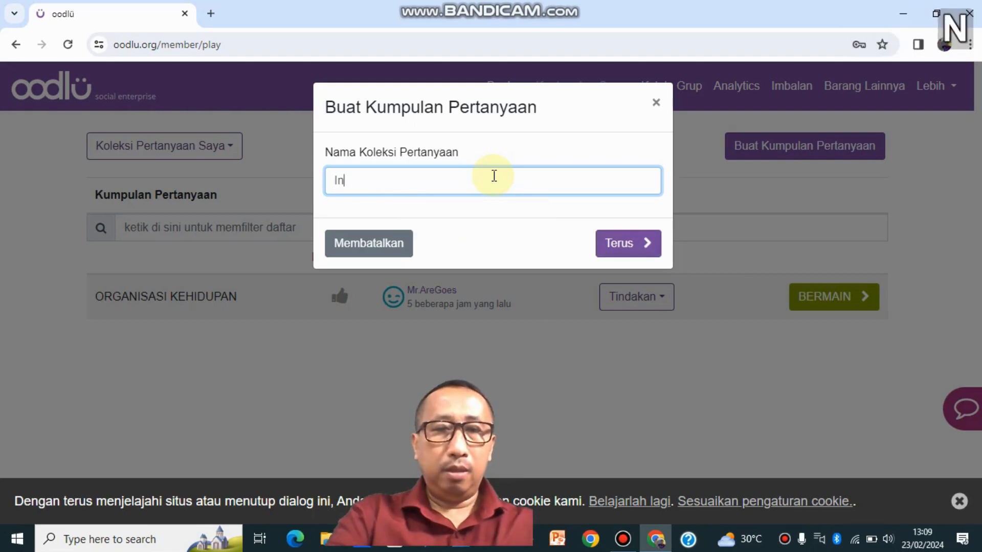
text(teraksi Ma)
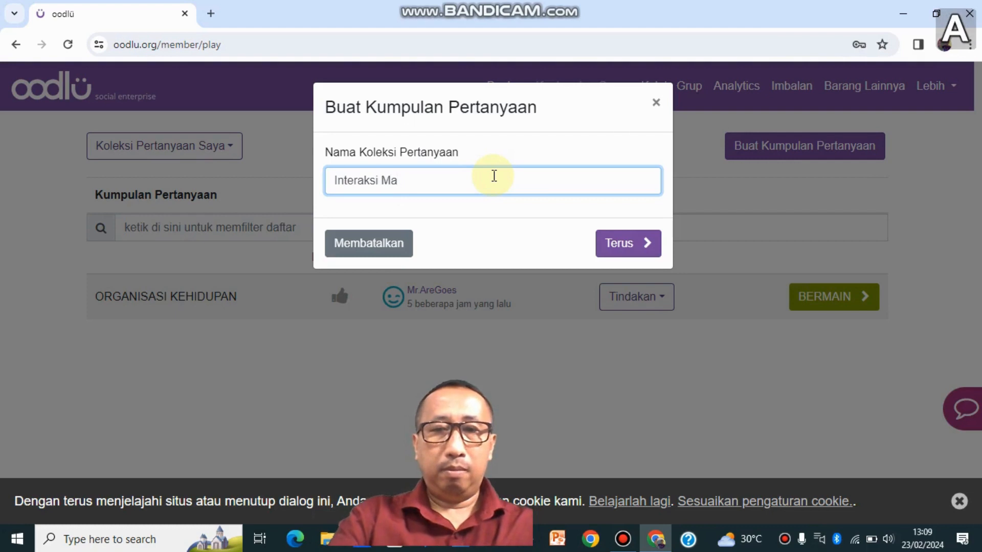
text(khluk H)
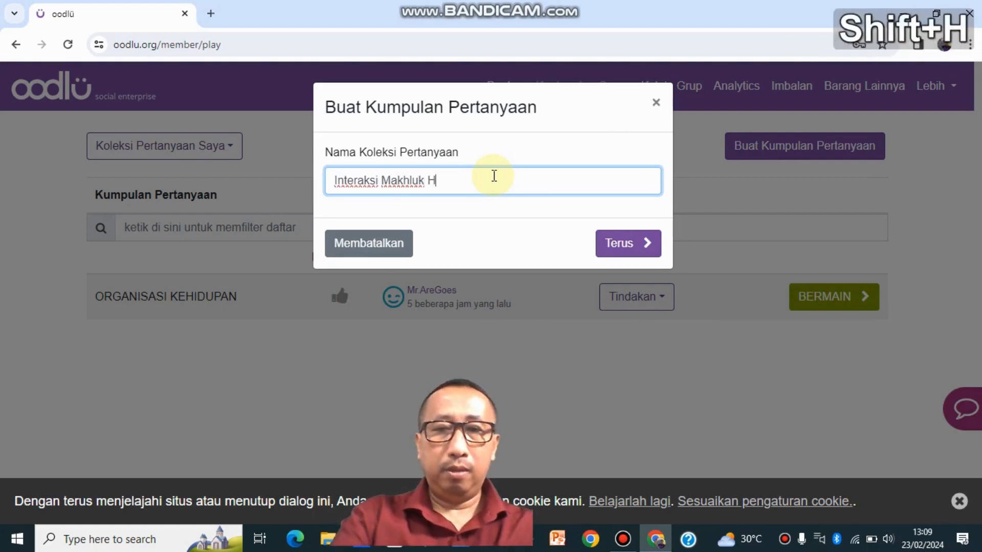
text(idup de)
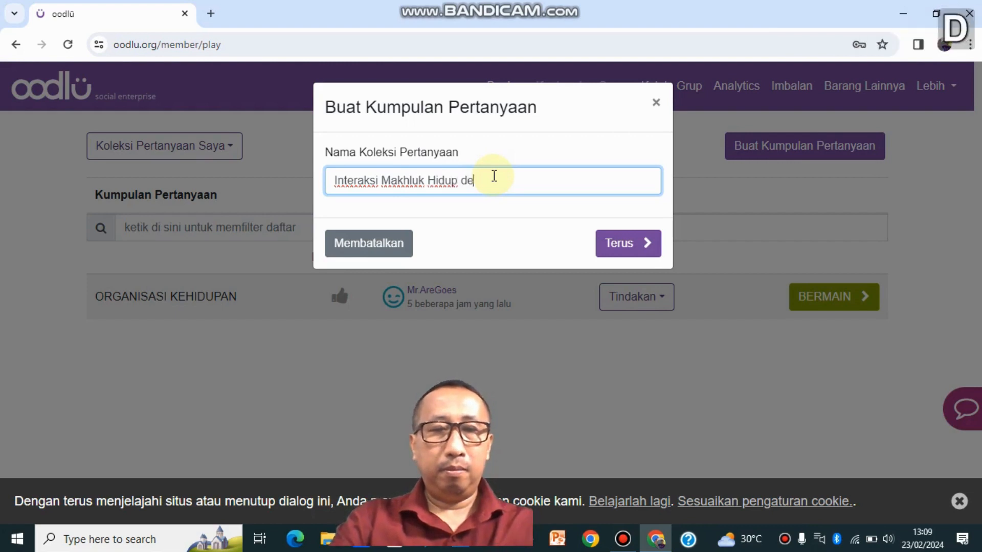
text(ngan L)
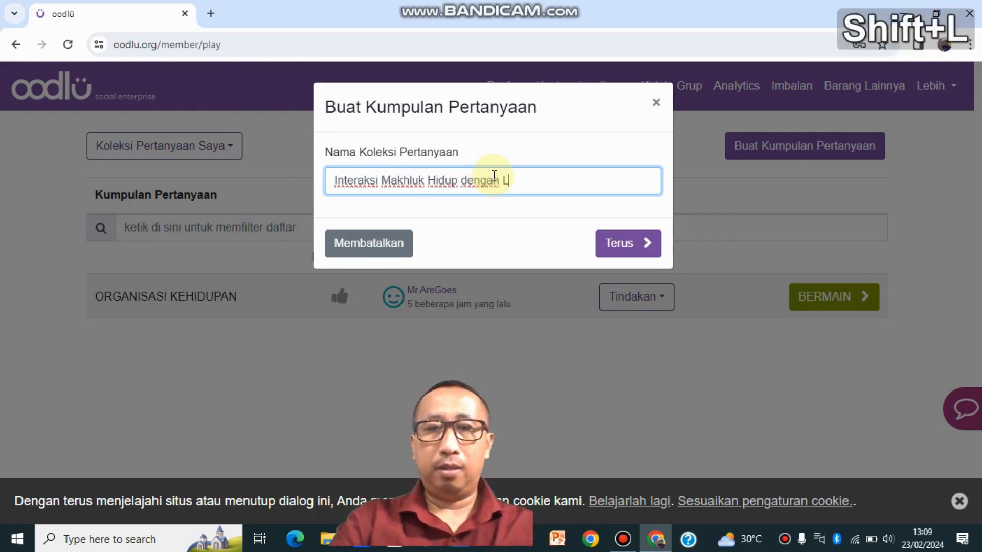
text(ingkungannya)
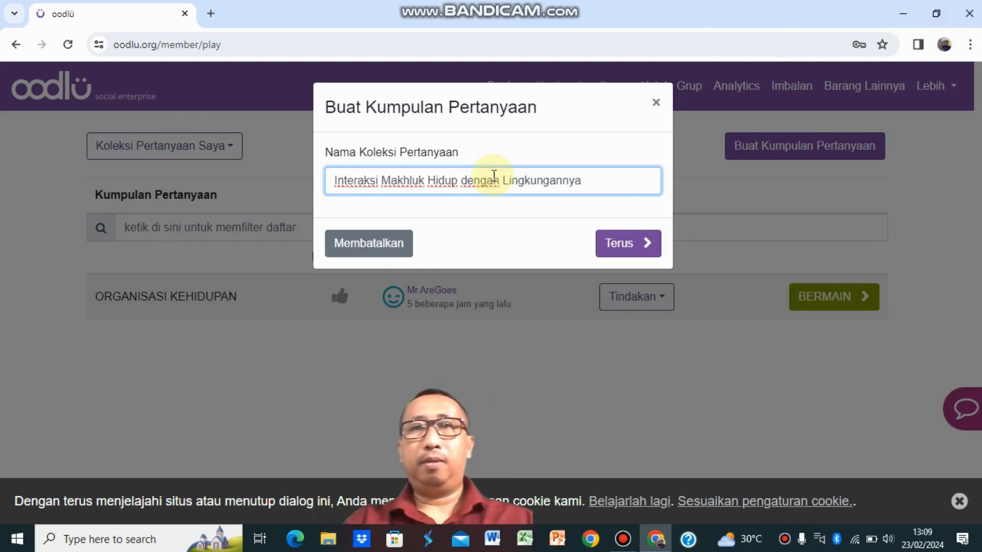
click(618, 249)
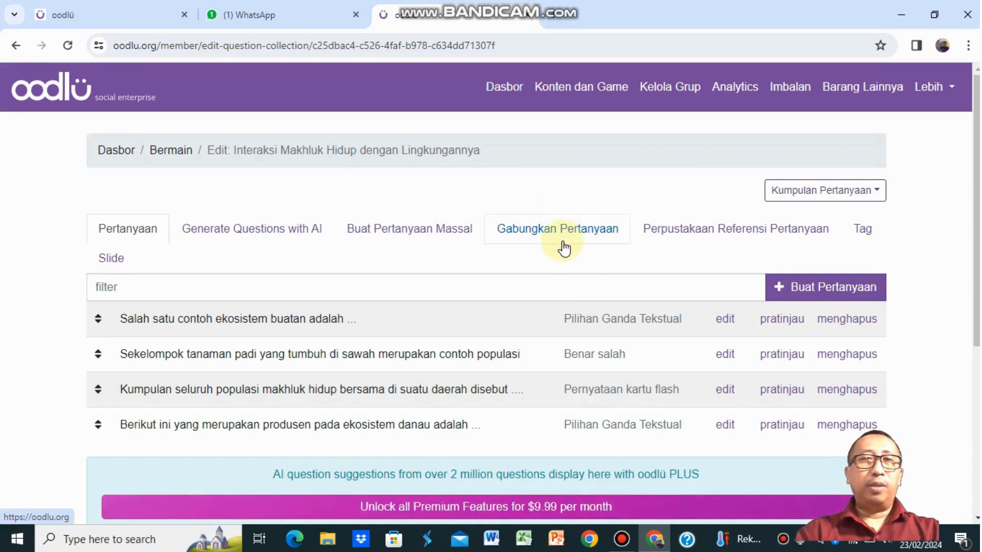
Start a new Pilihan Ganda Tekstual question reading "Interaksi antara kerbau dengan burung jalak pemakan kutu termasuk simbiosis ...".
click(825, 292)
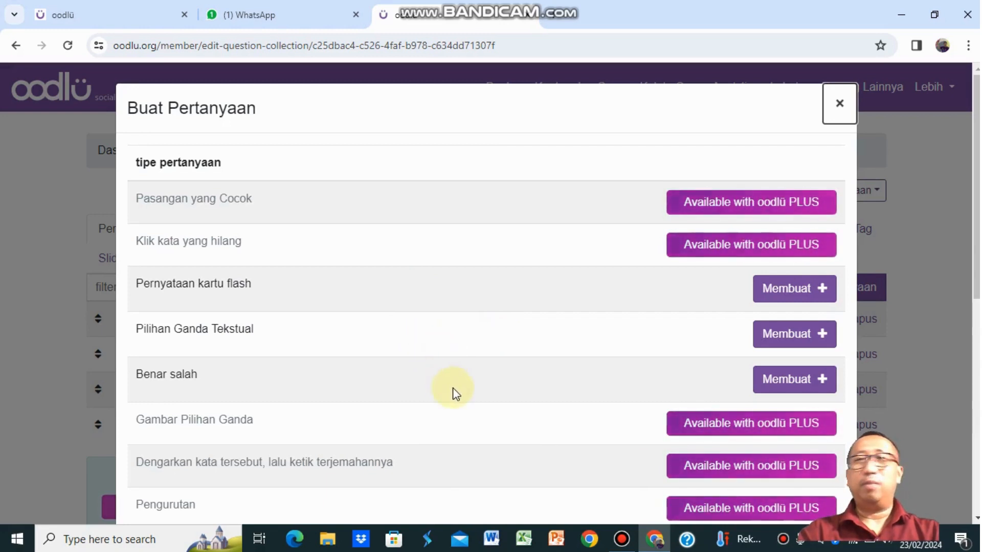
click(793, 339)
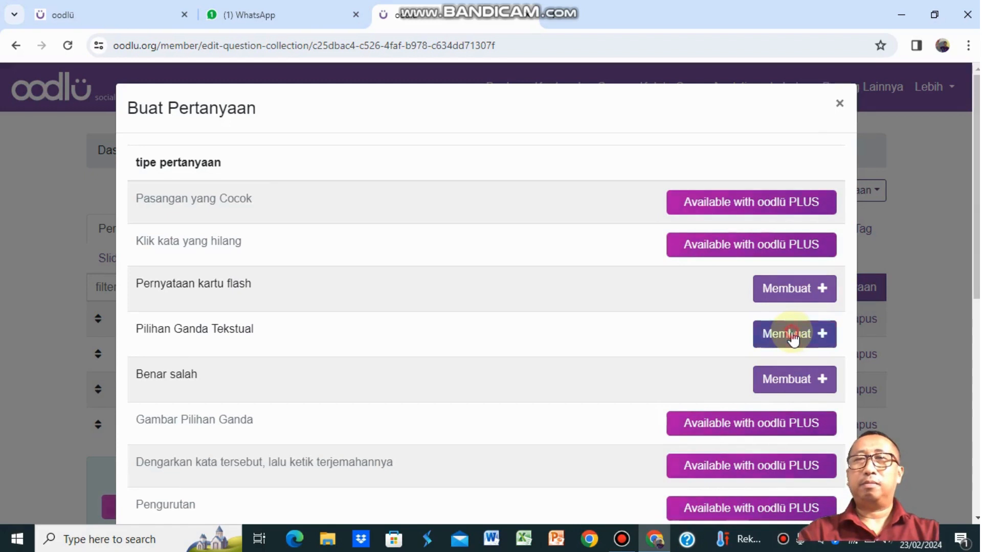
click(397, 293)
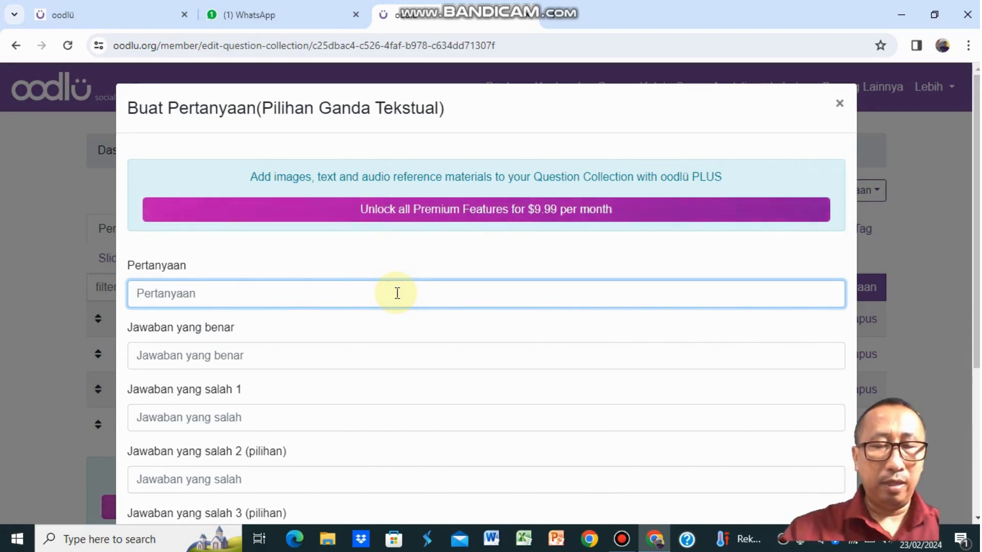
text(I)
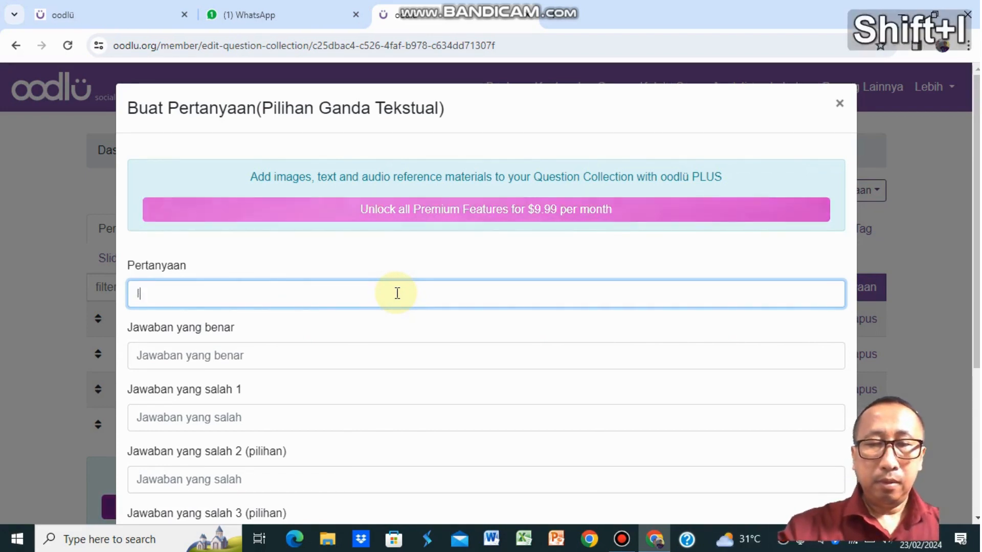
text(nteraksi )
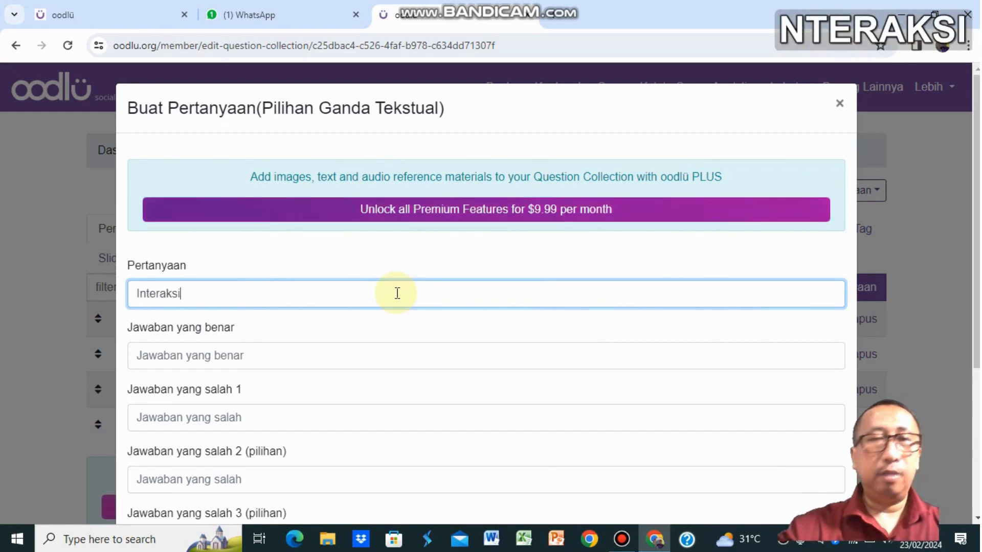
text(antara )
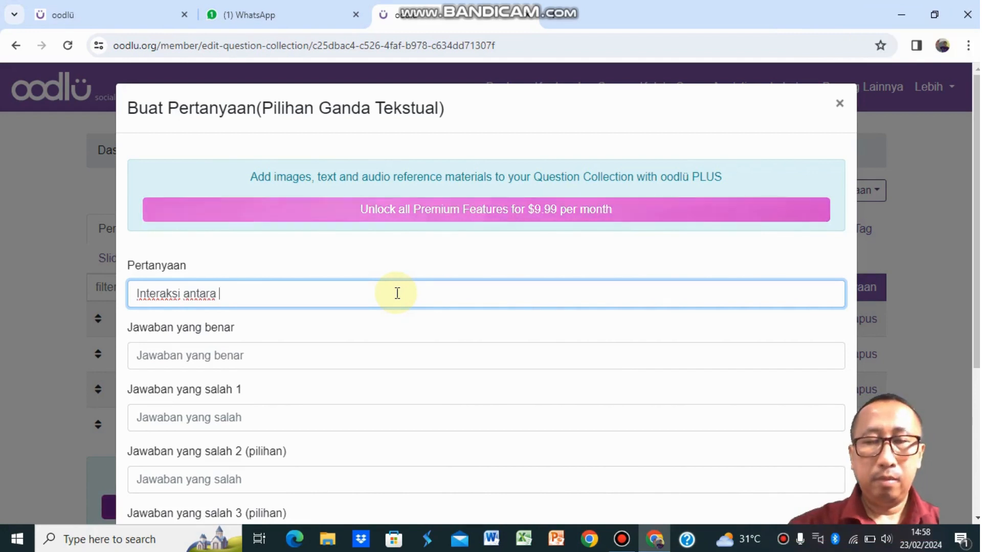
text(kerbau d)
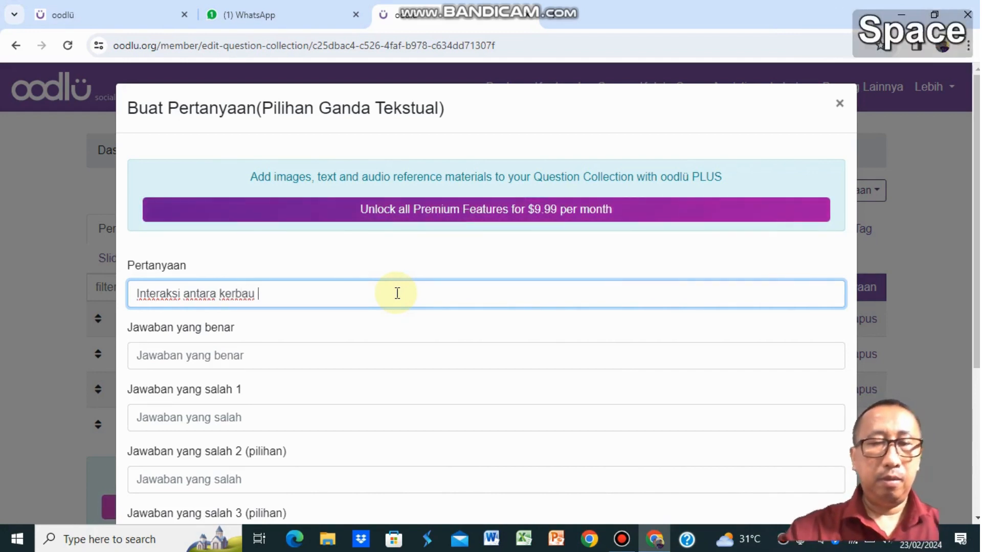
text(enga)
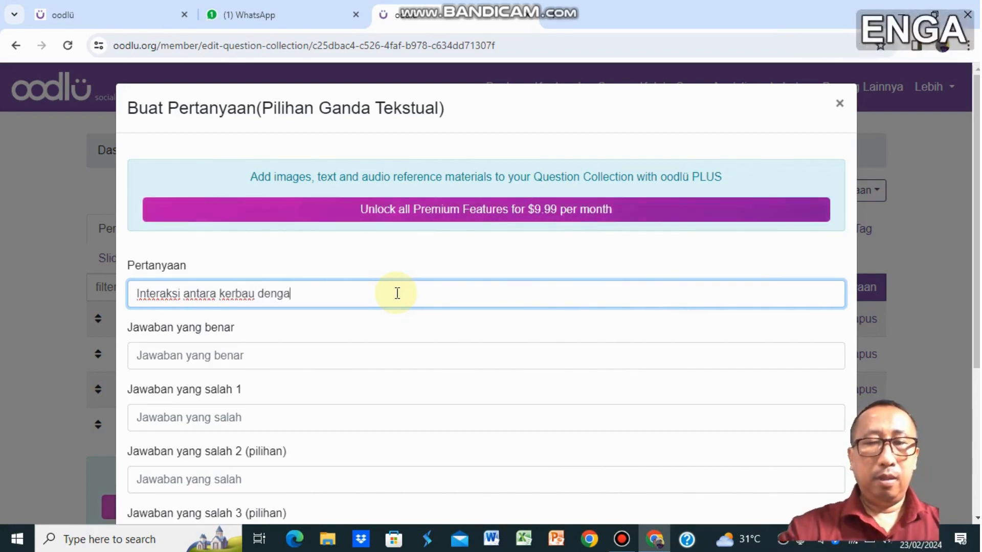
text(n burung jalak)
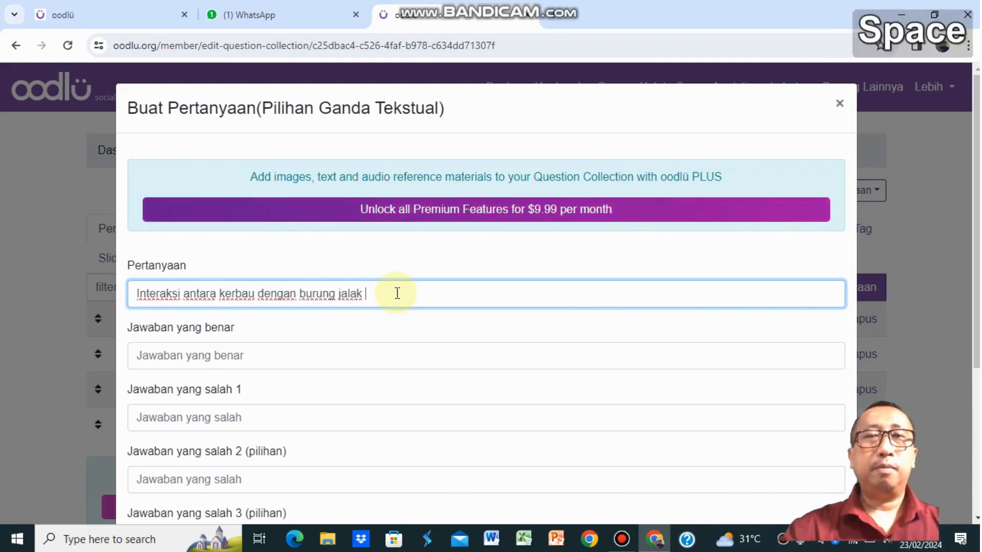
text( pemakan )
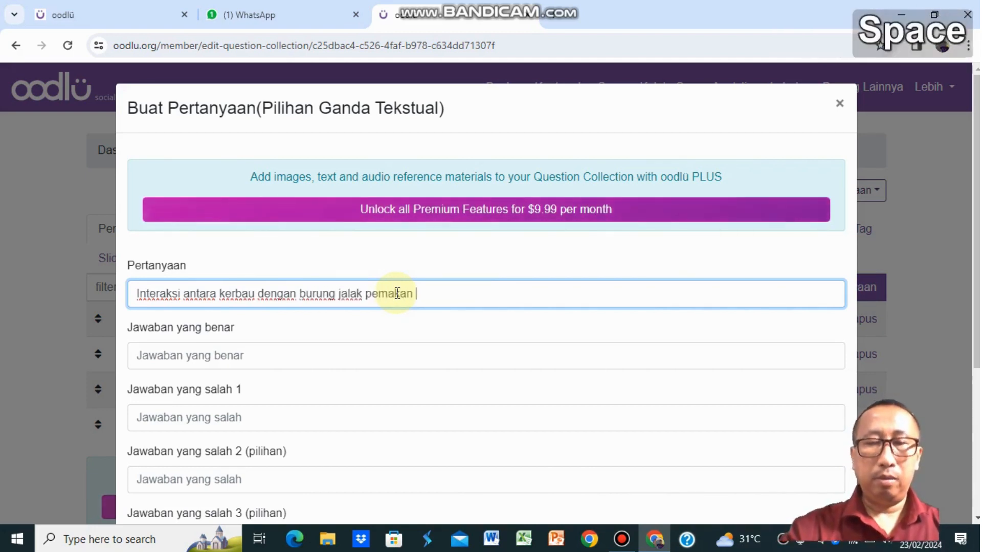
text(kutu)
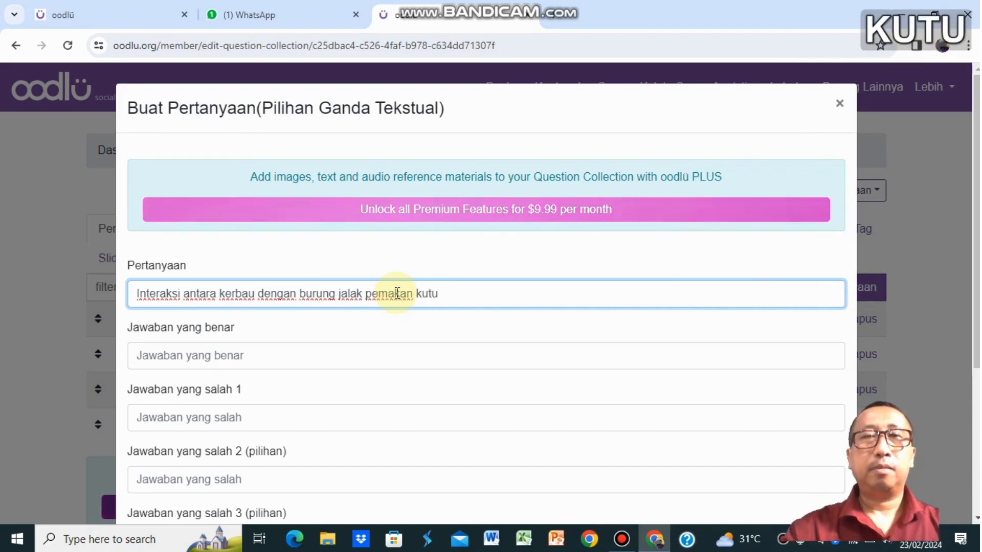
text( tr)
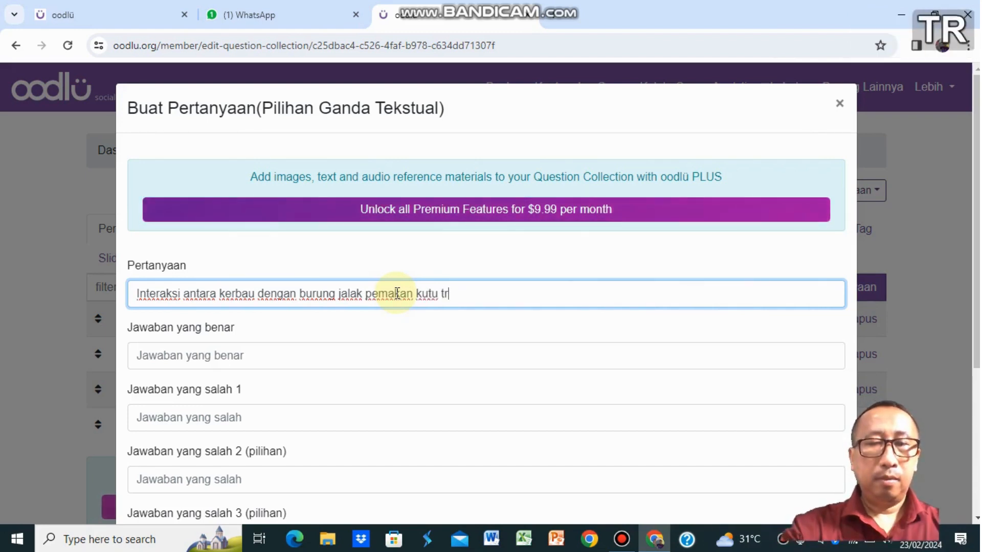
key(BackSpace)
text(erm)
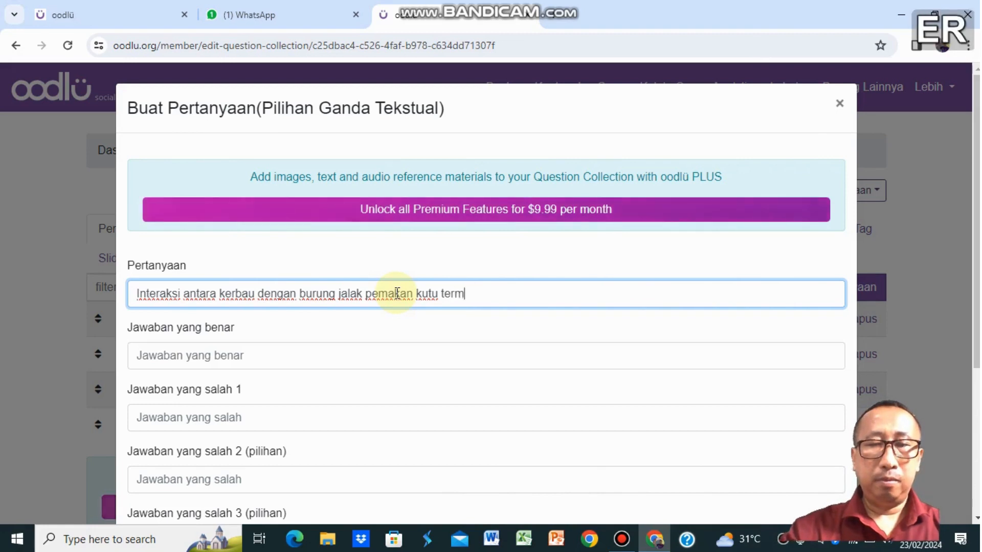
text(asuk si)
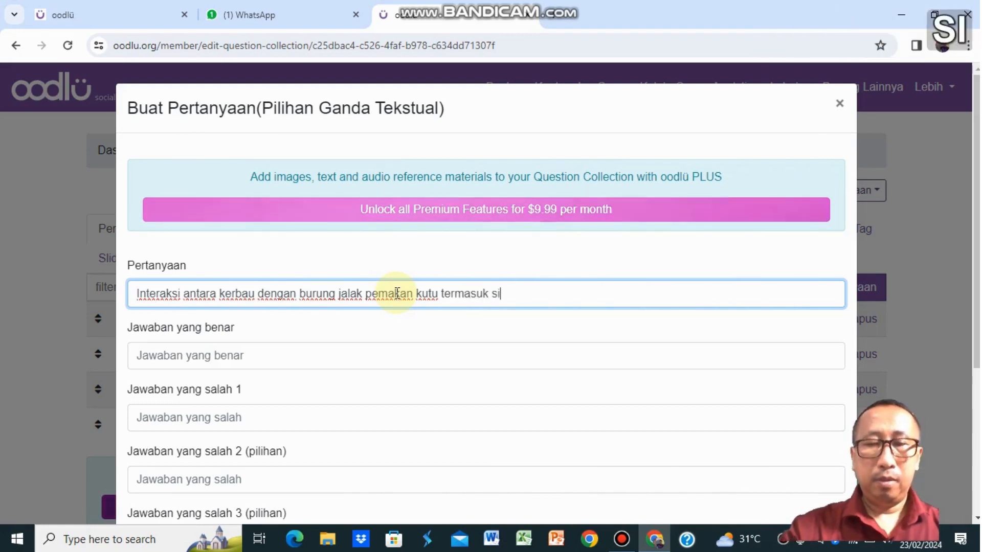
text(mbiosis )
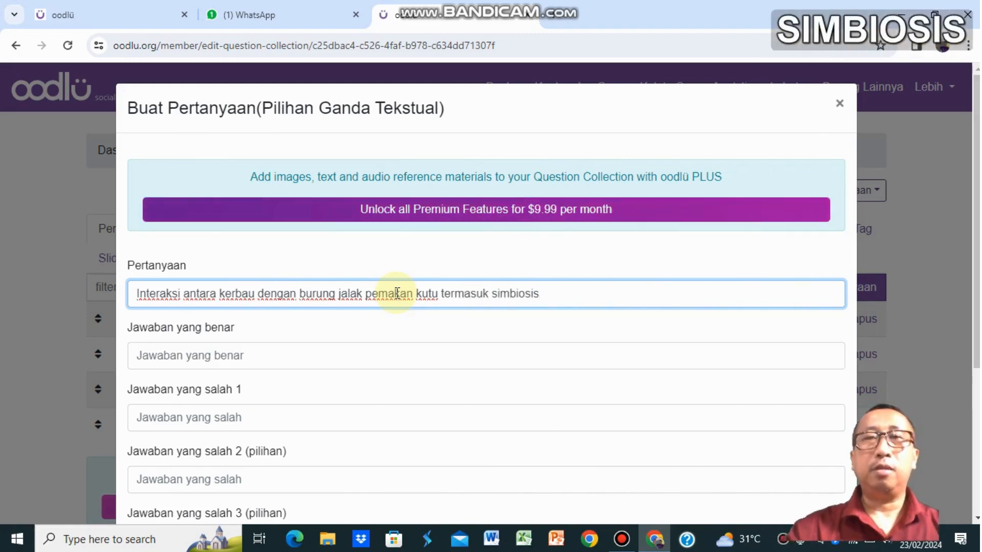
text(...)
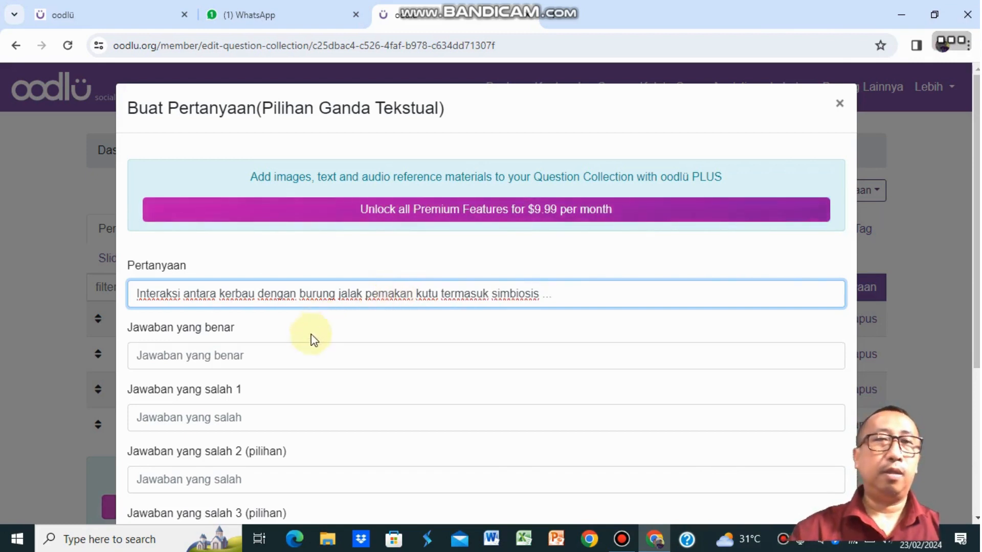
Enter "mutualisme" as the correct answer and "parasitisme" as the first wrong answer.
click(251, 362)
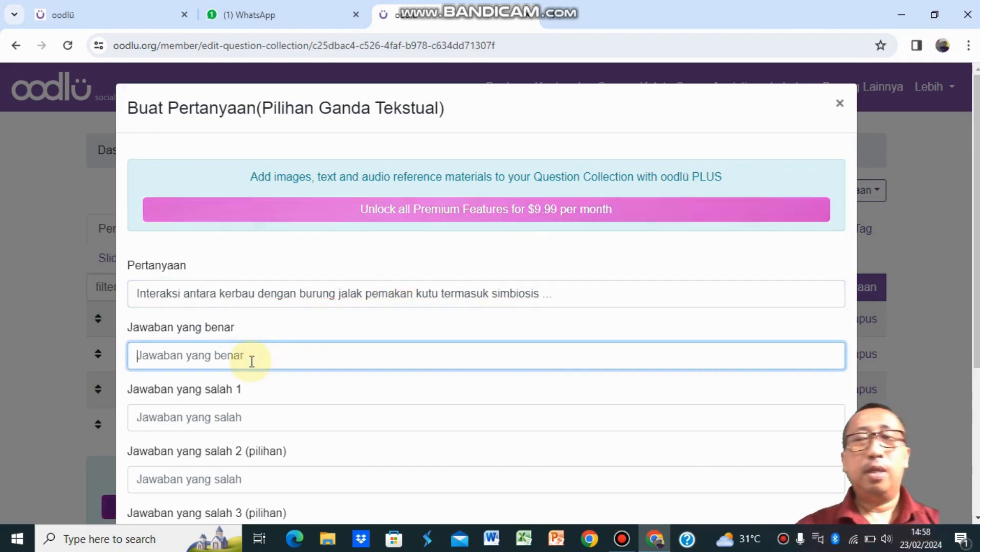
text(m)
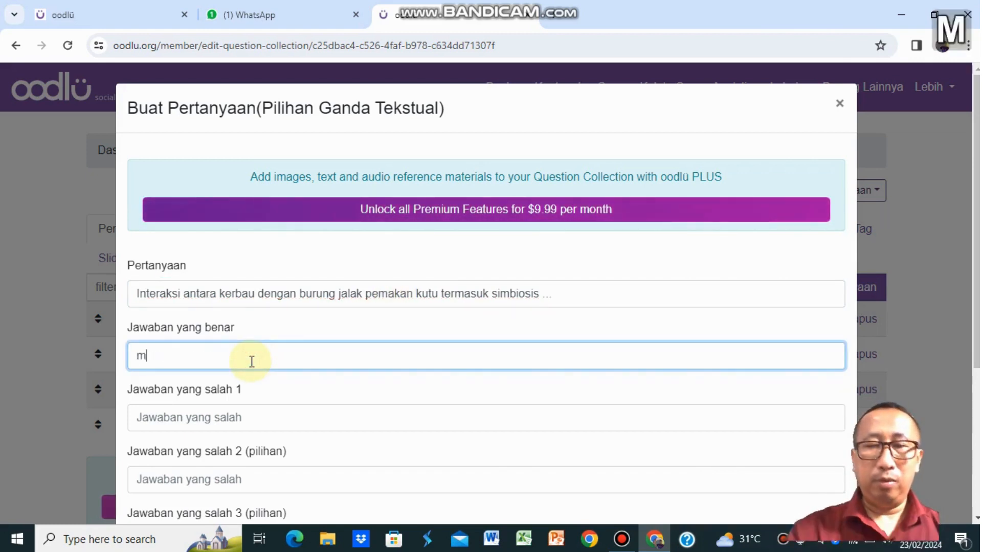
text(utualisme)
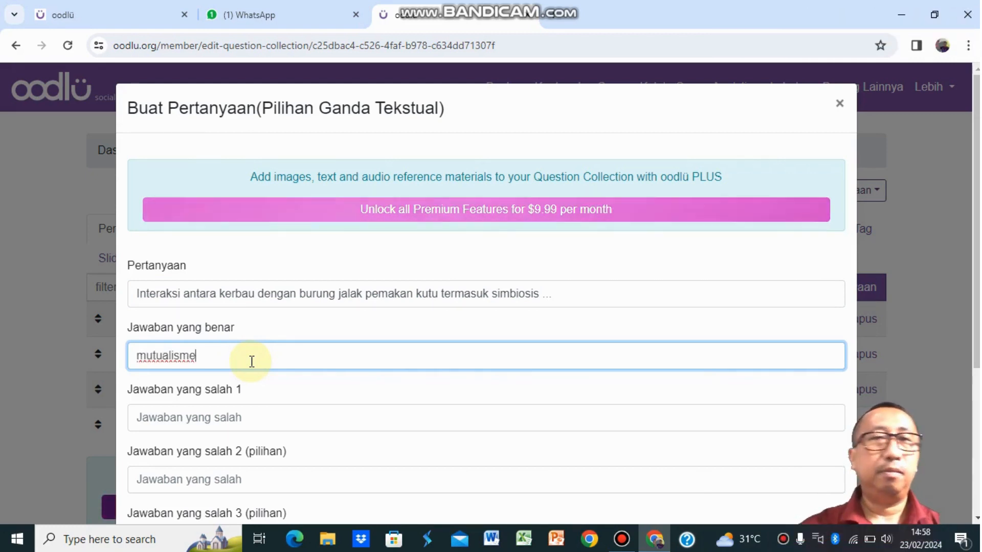
click(212, 419)
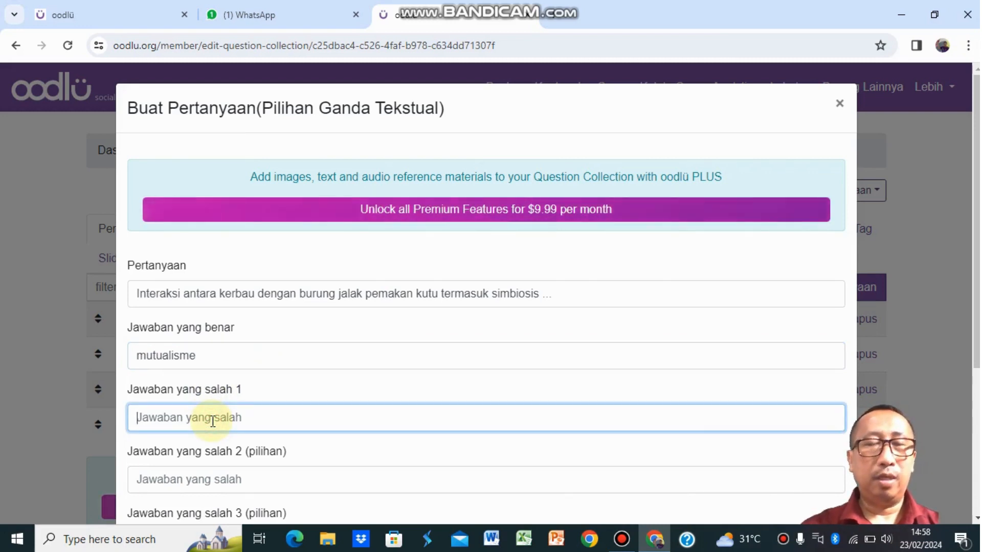
text(p)
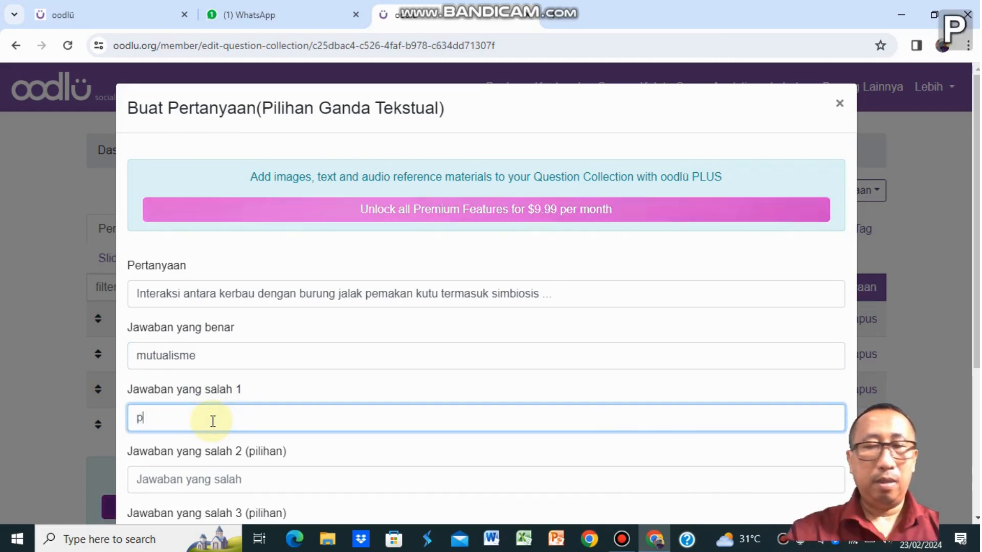
text(arasiti)
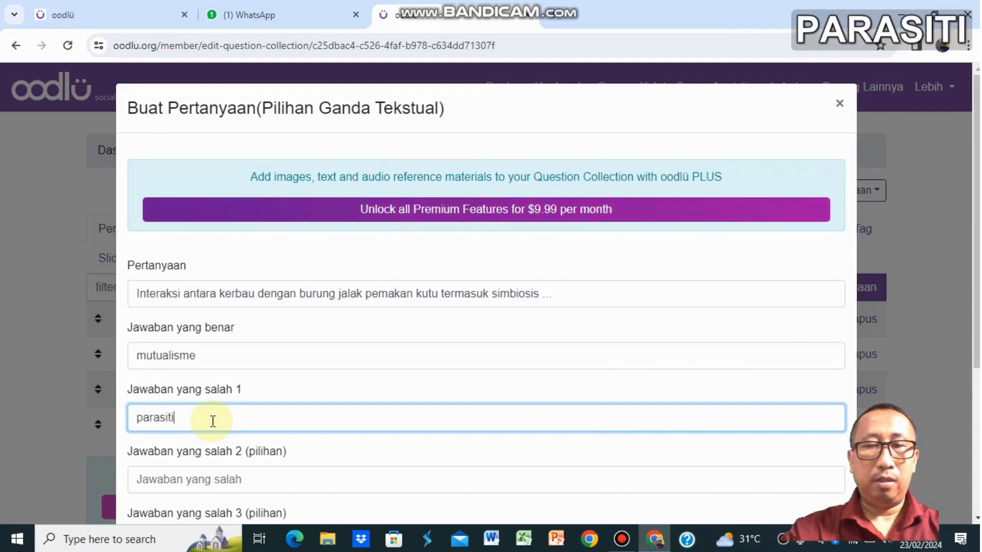
text(sme)
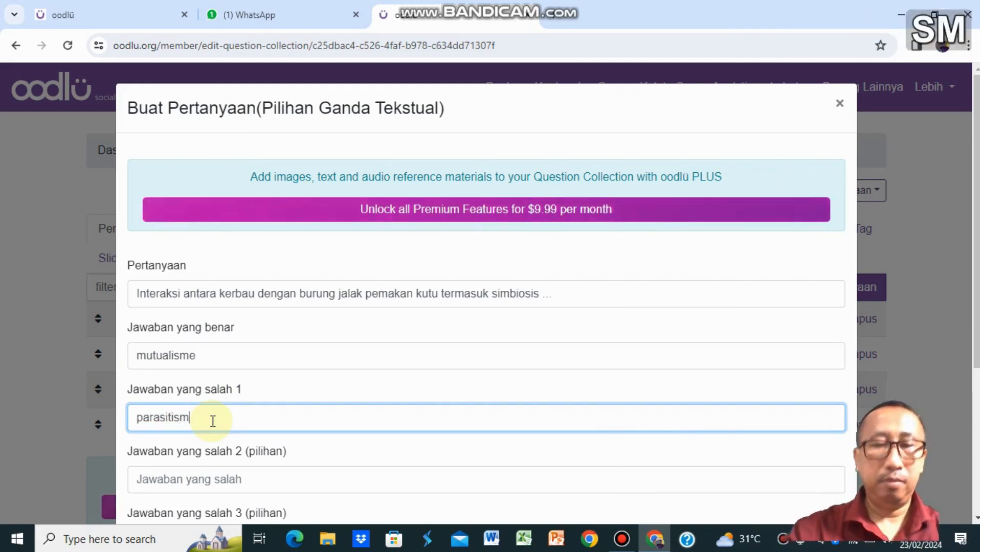
Enter "komensalisme" as the second and "predatorisme" as the third wrong answer, and save the question.
click(197, 488)
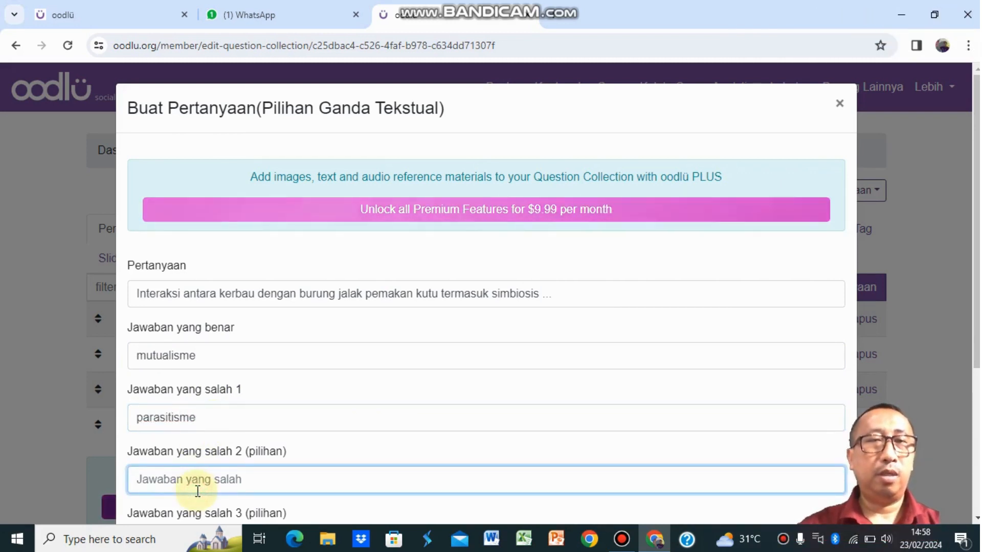
text(komensali)
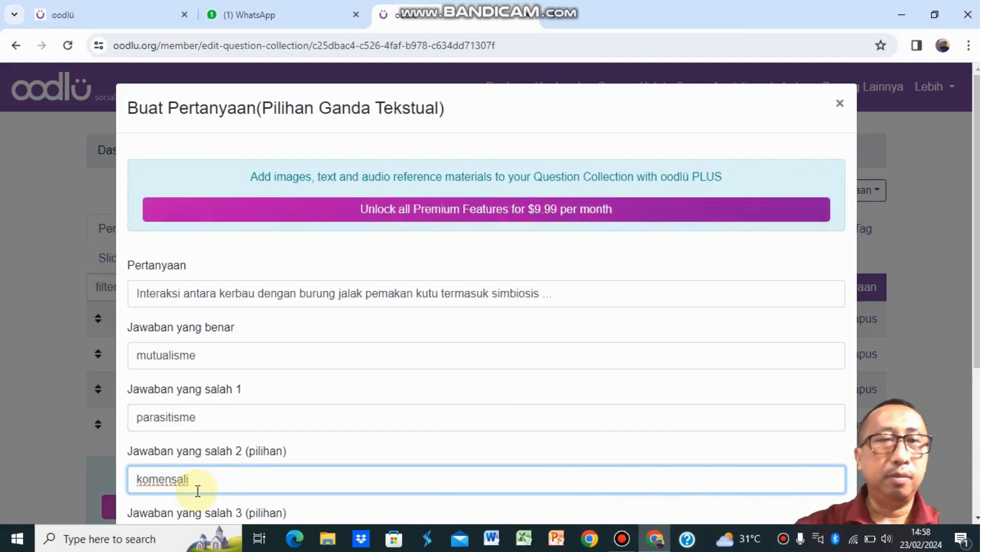
text(e)
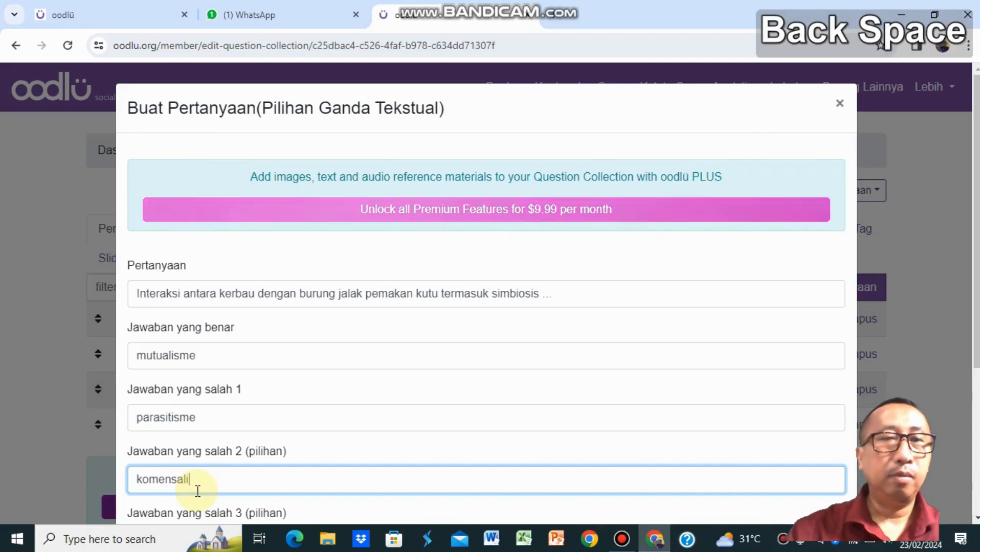
text(sme)
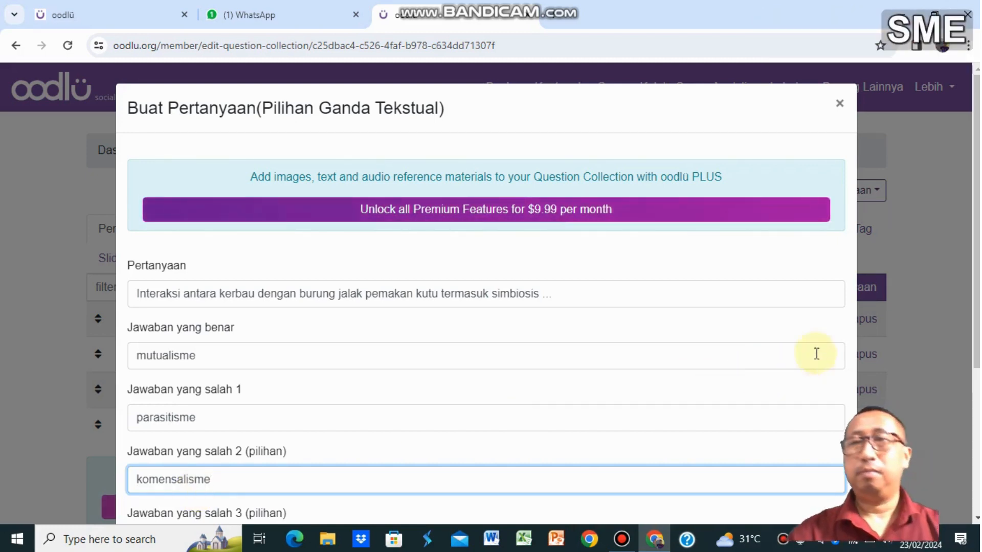
drag(977, 276, 965, 317)
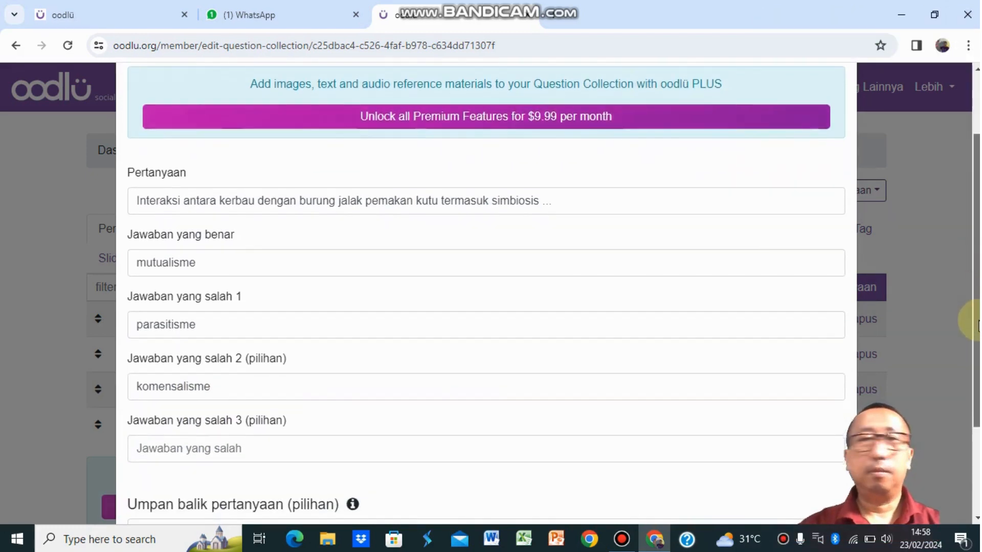
click(188, 449)
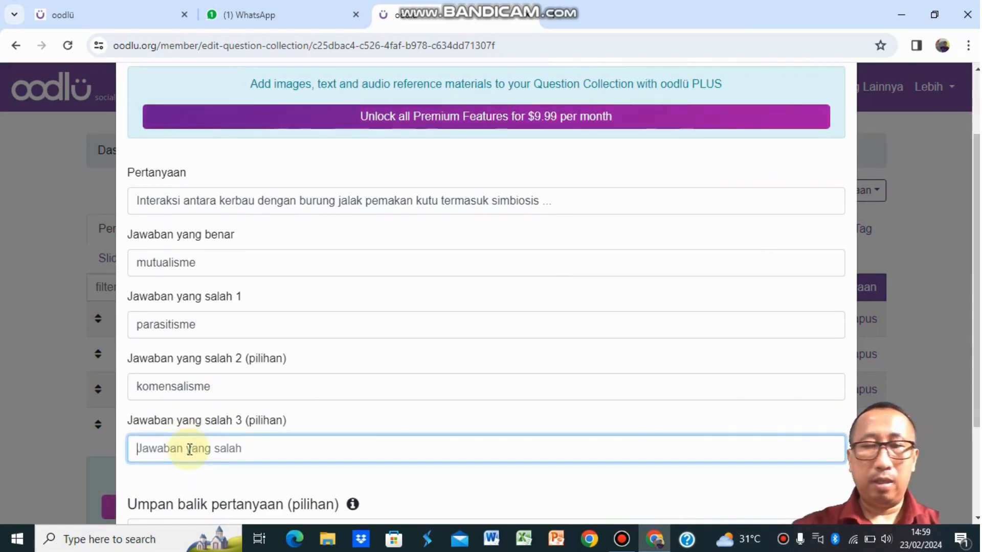
text(pre)
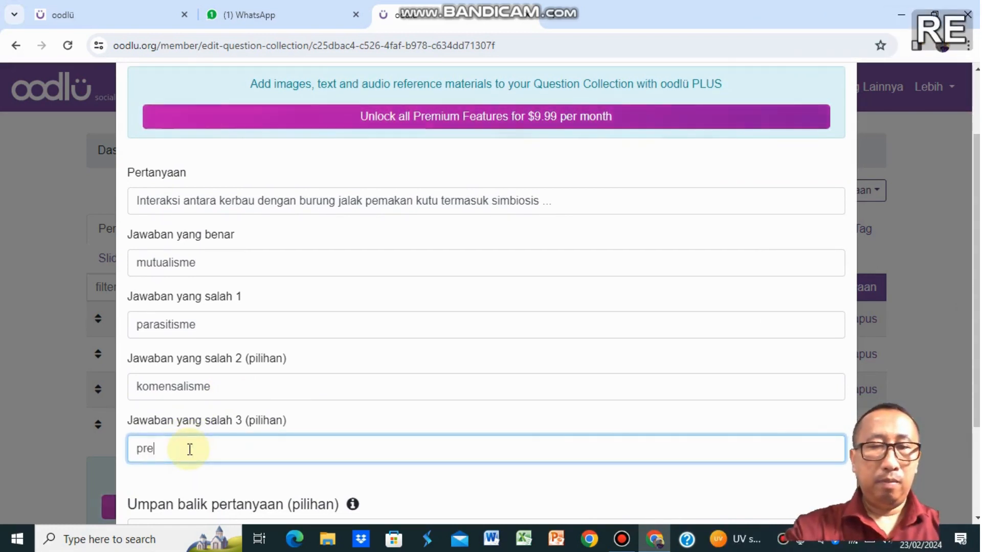
text(datorisme)
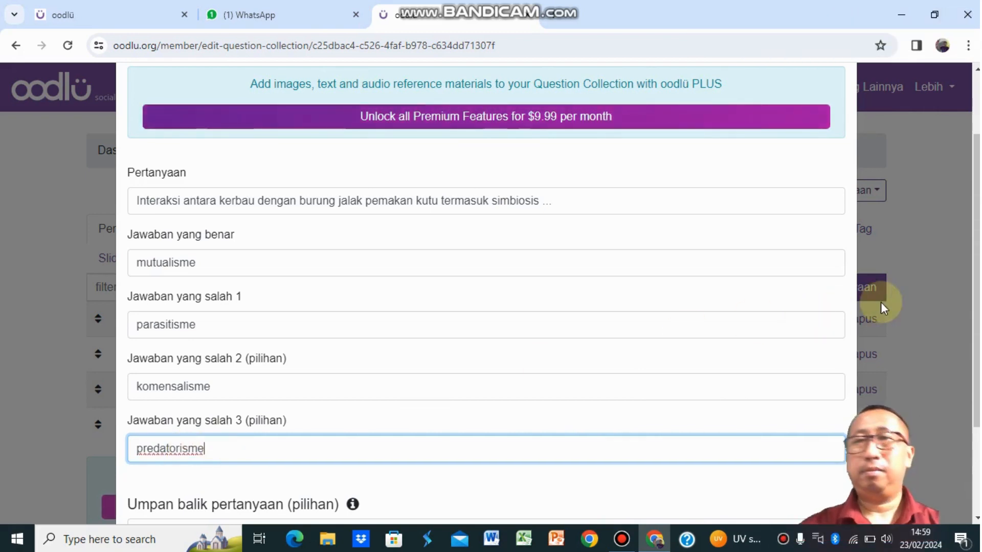
drag(976, 306, 976, 393)
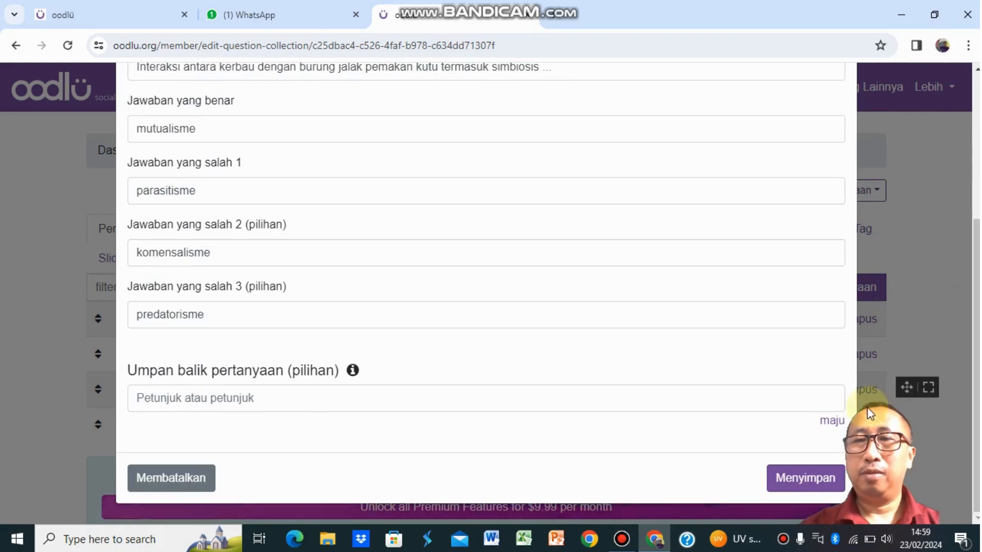
click(798, 477)
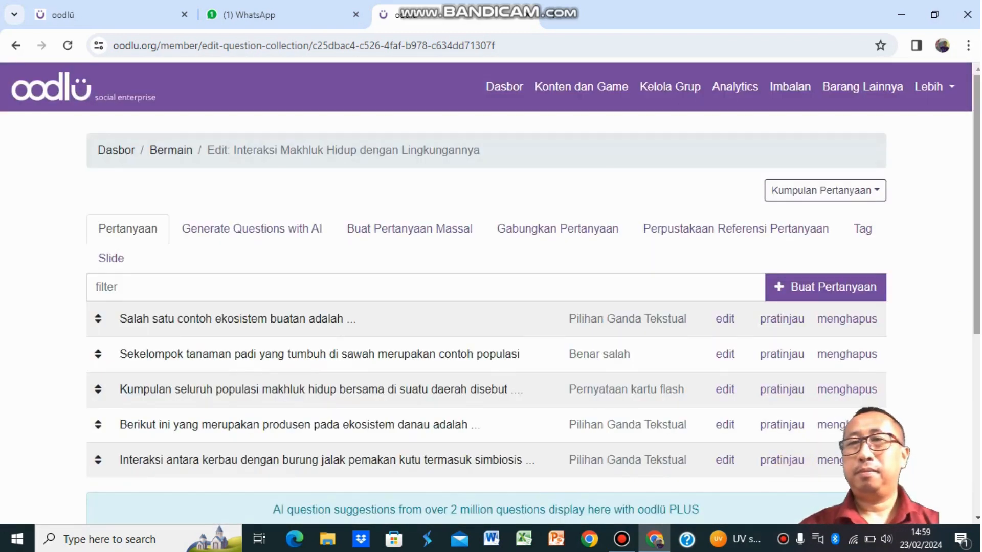
scroll(489, 293, down, 1)
scroll(490, 293, down, 1)
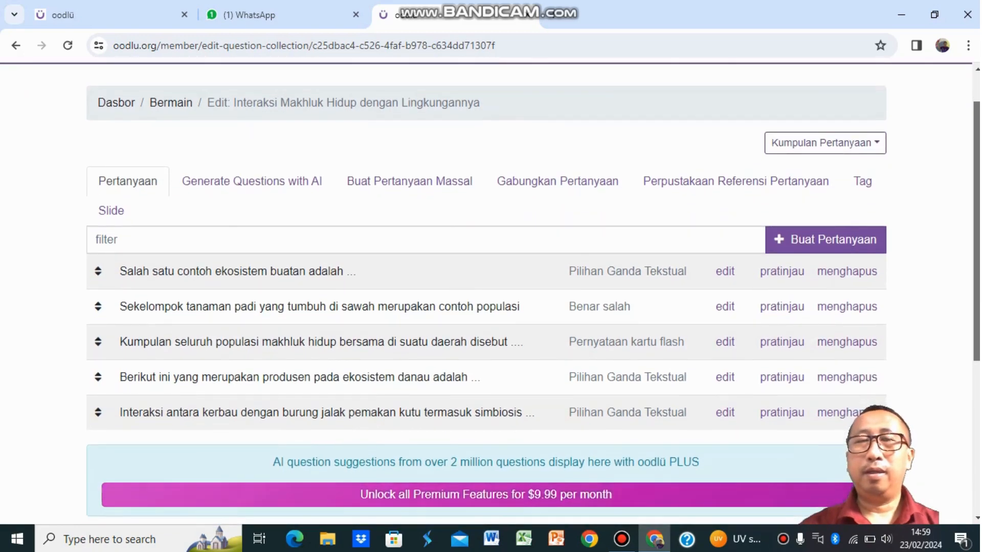
scroll(490, 293, up, 1)
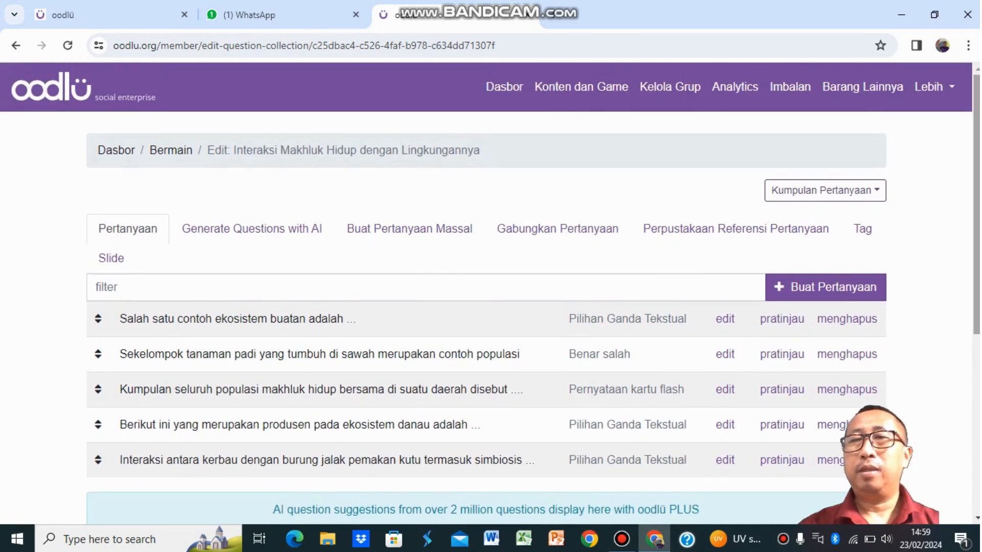
Start a new Benar salah question with the statement "Hubungan antara harimau dengan rusa disebut predatorisme".
click(849, 290)
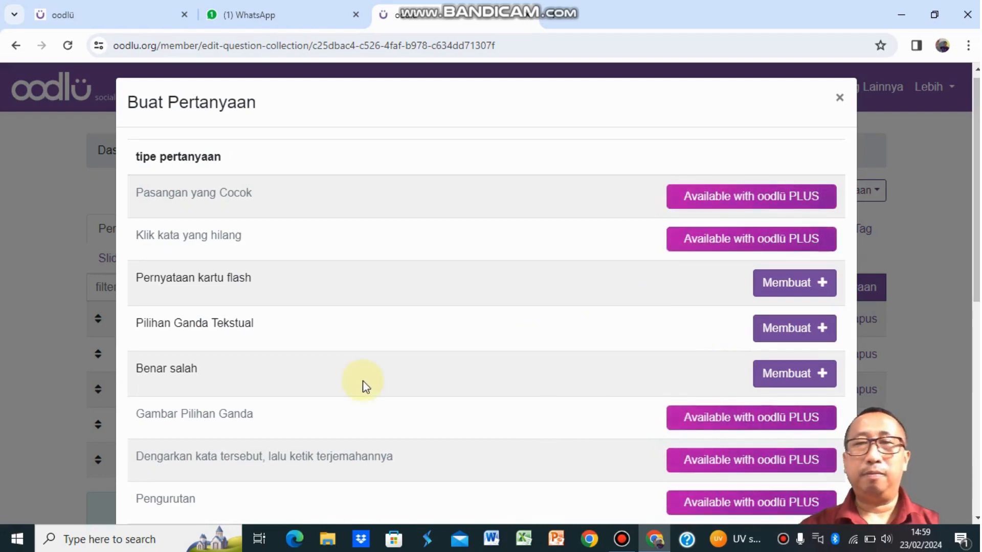
click(795, 381)
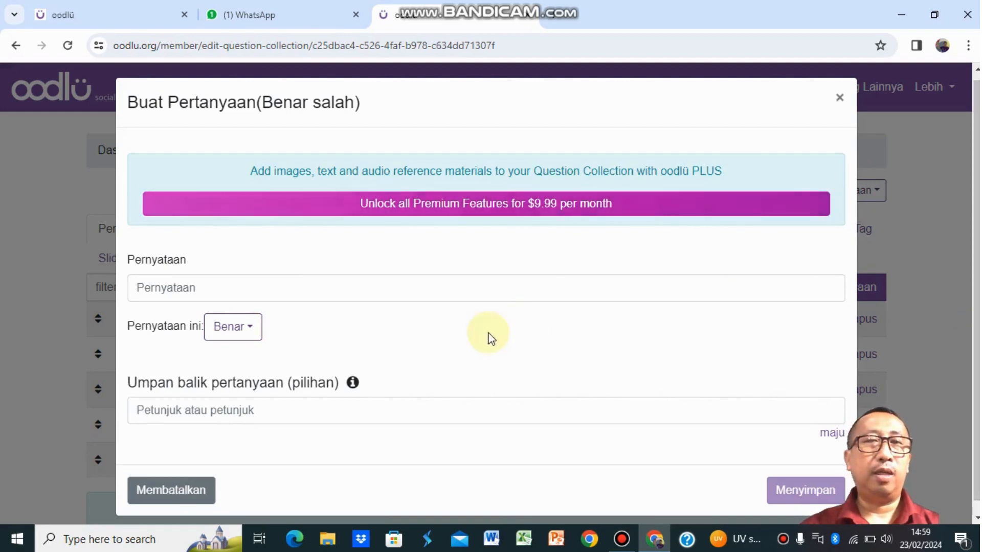
click(177, 286)
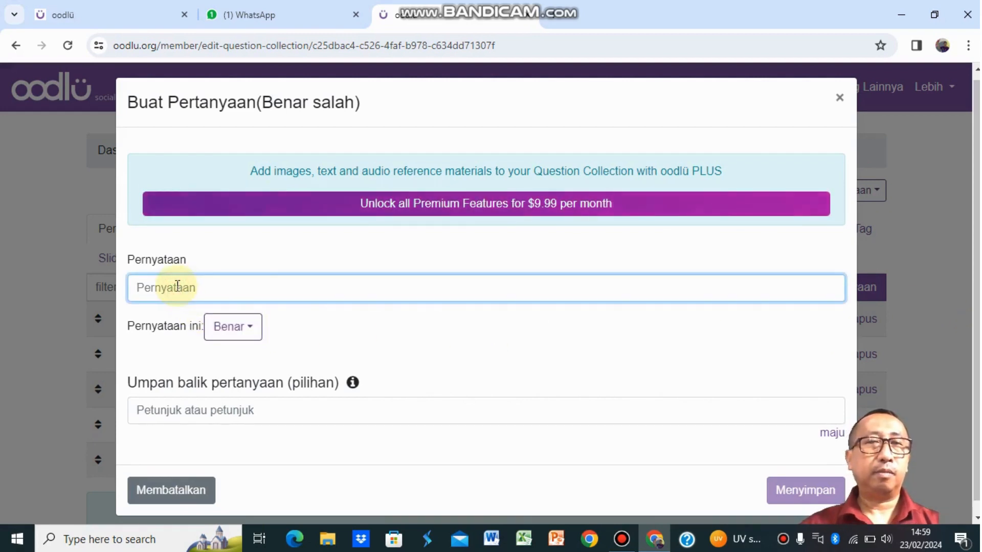
text(Hubun)
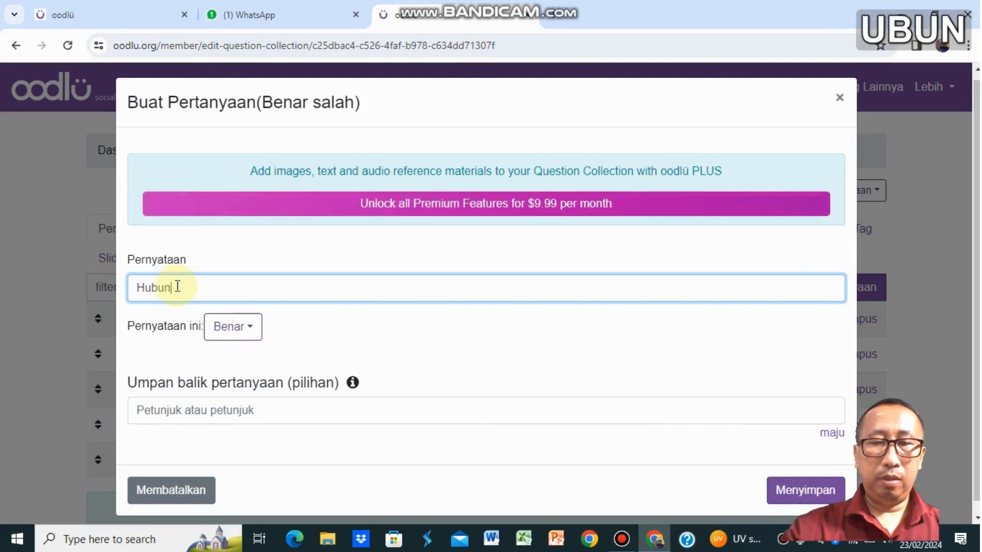
text(gan ant)
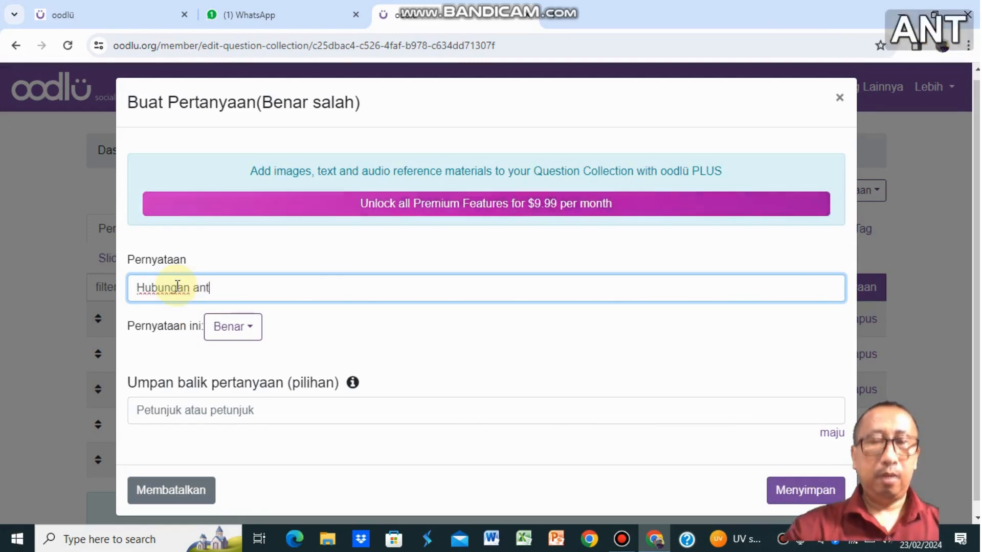
text(ara har)
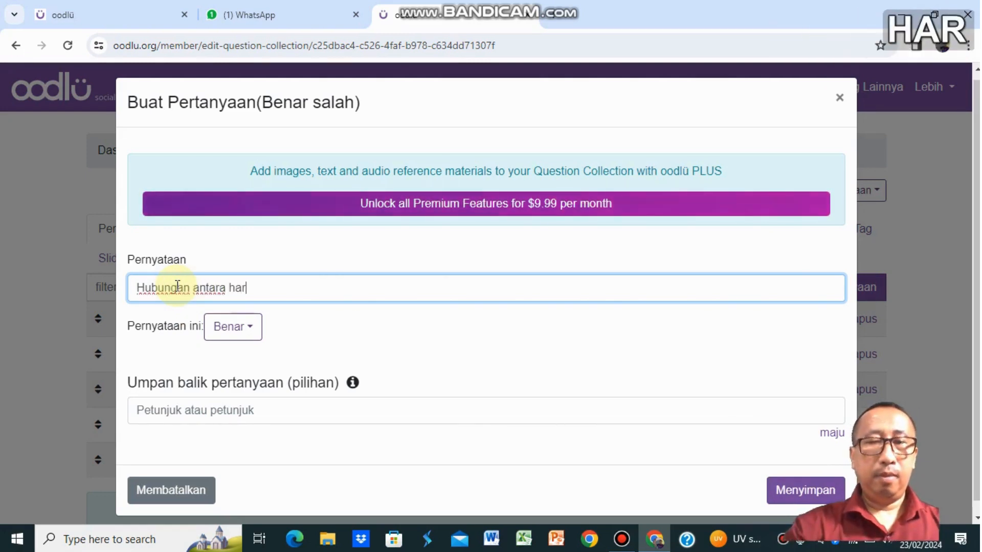
text(imau )
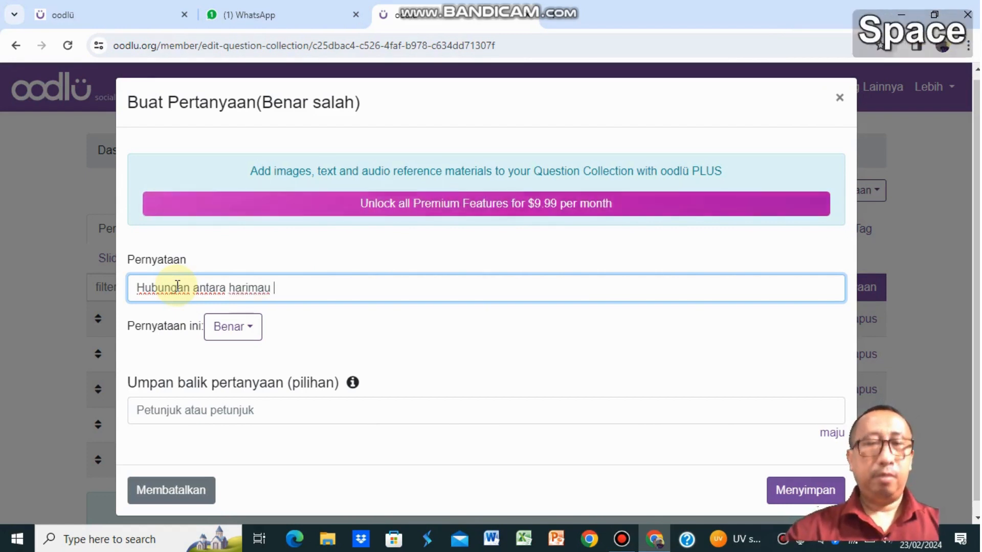
text(dengan r)
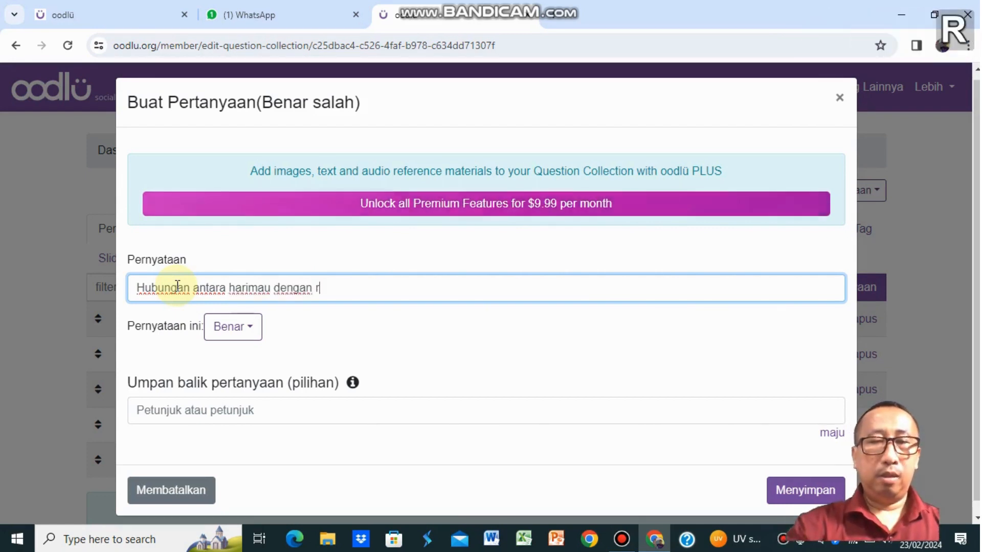
text(usa )
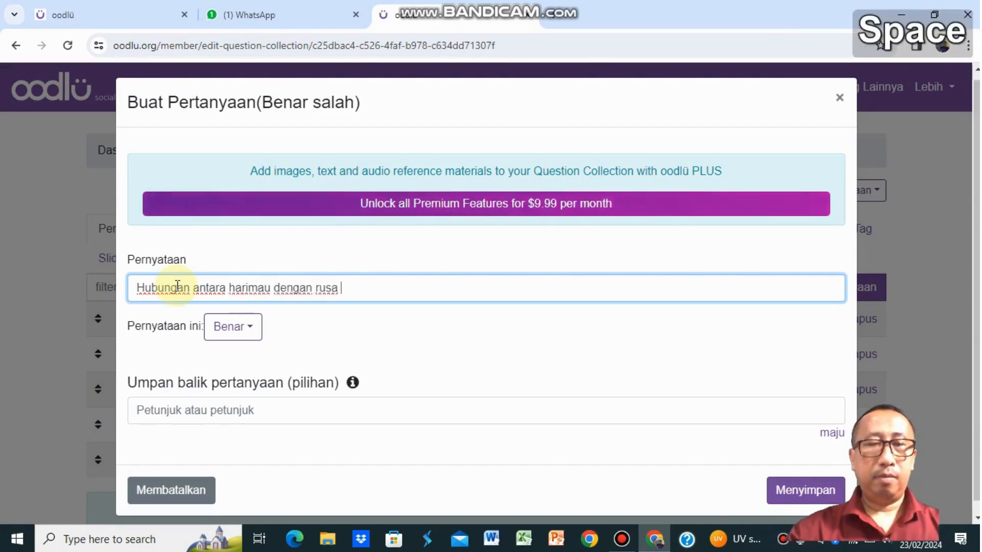
text(disebut )
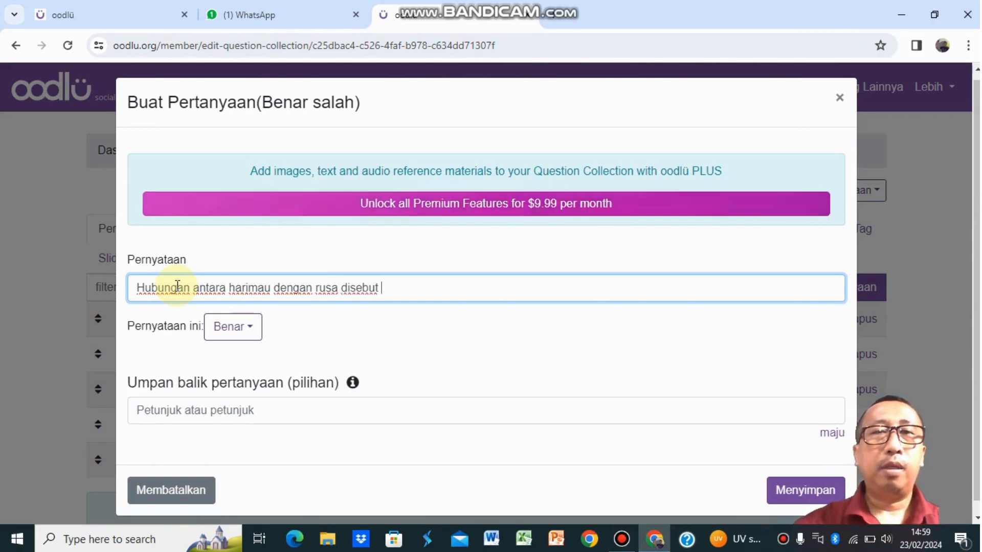
text(pre)
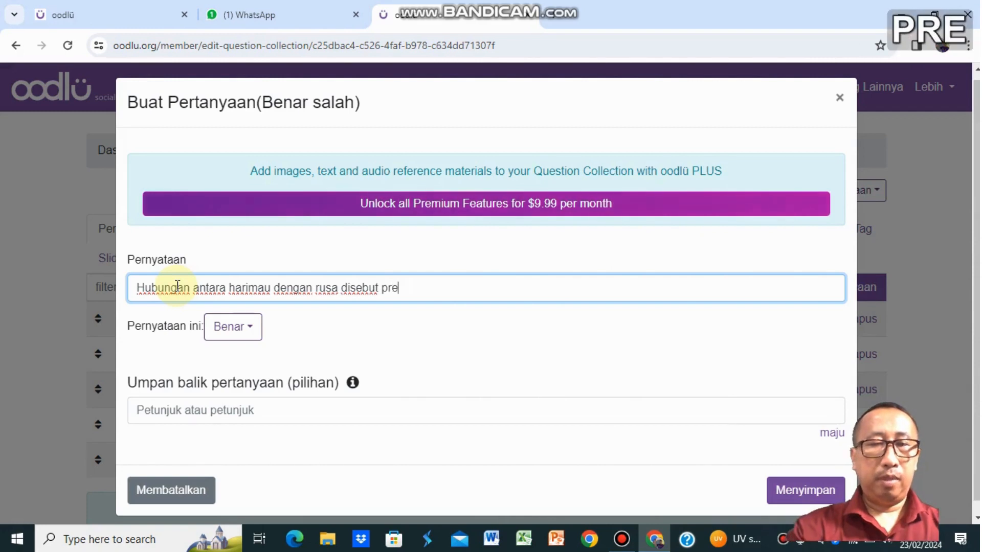
text(datorisme)
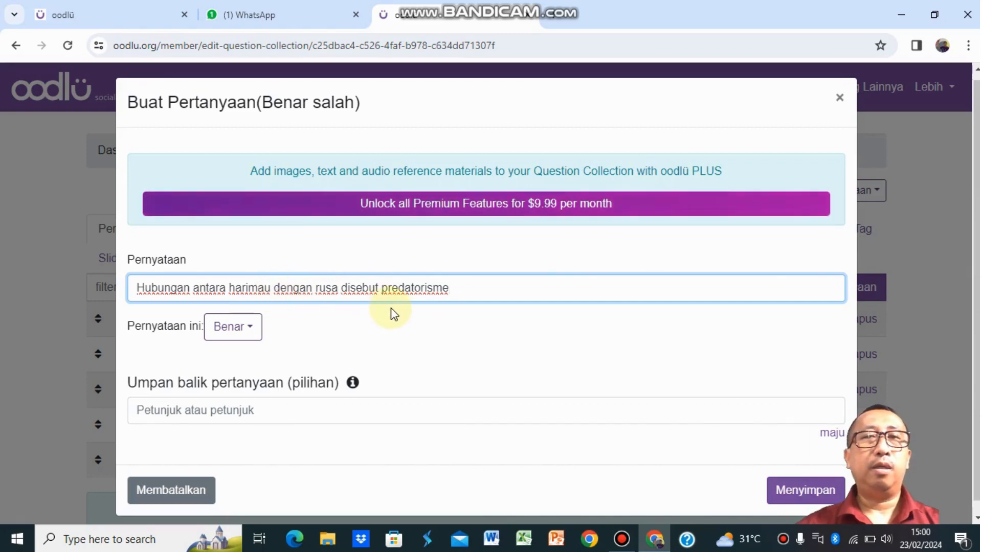
Mark the harimau and rusa statement as Benar and save the question.
click(250, 330)
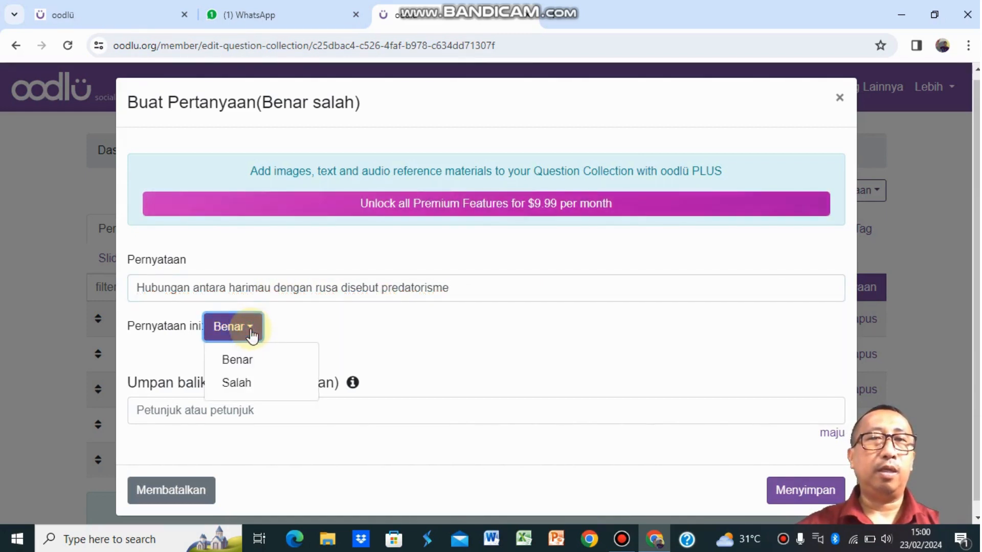
click(236, 359)
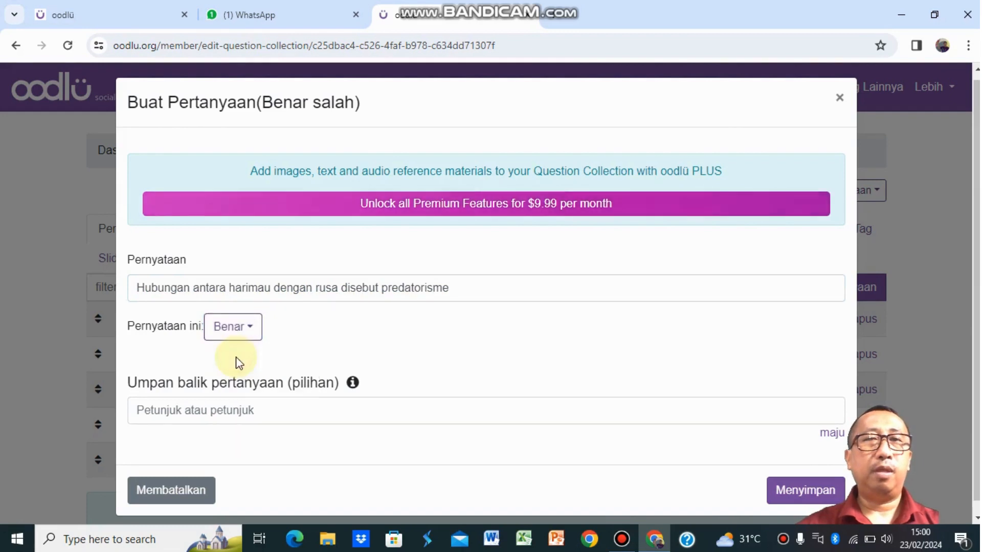
click(816, 494)
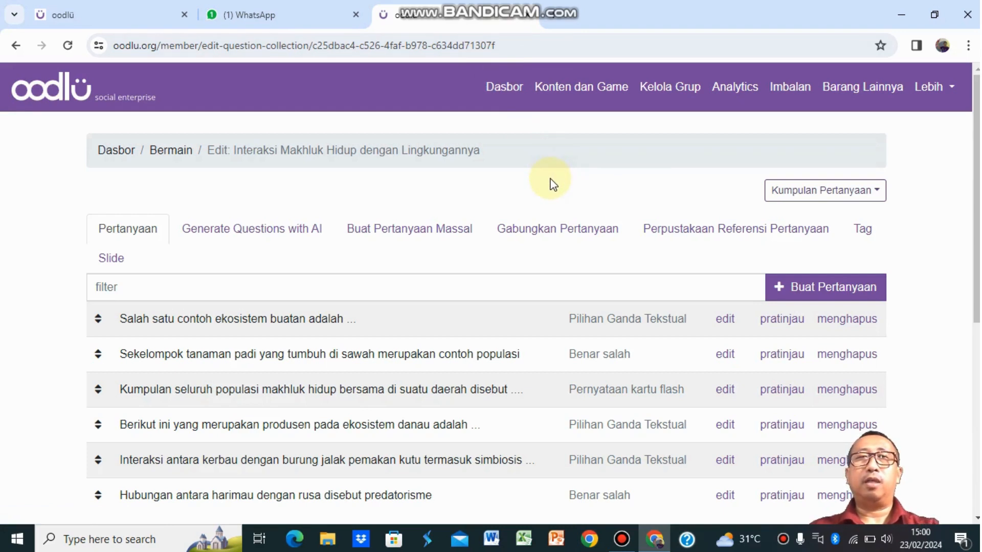
Return to the list of question collections and open the game selection for "Interaksi Makhluk Hidup dengan Lingkungannya".
click(510, 93)
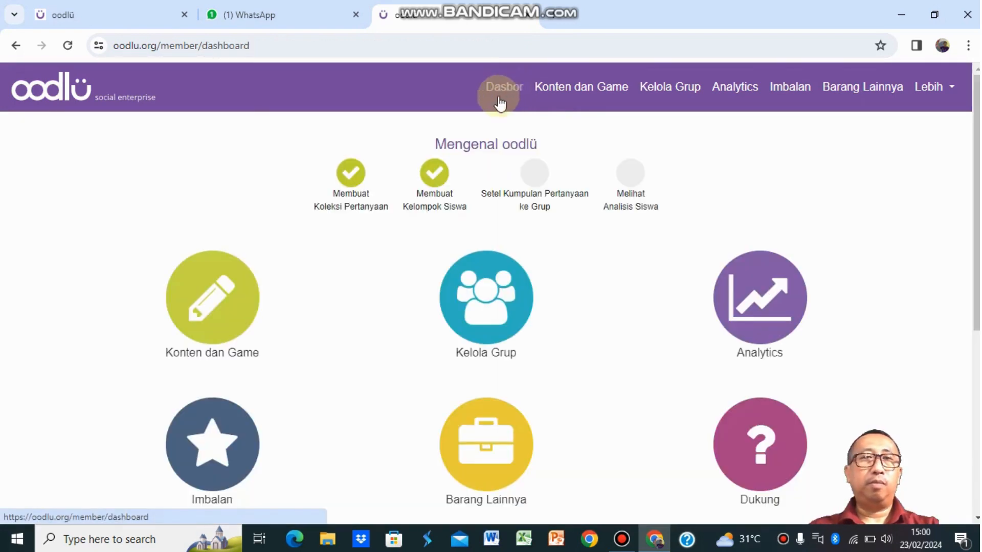
click(219, 331)
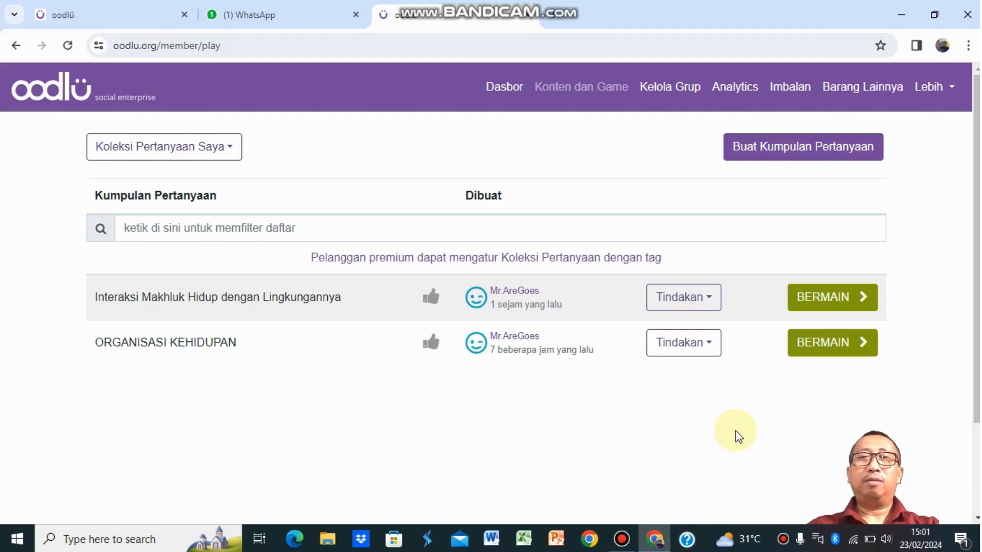
key(ctrl+w)
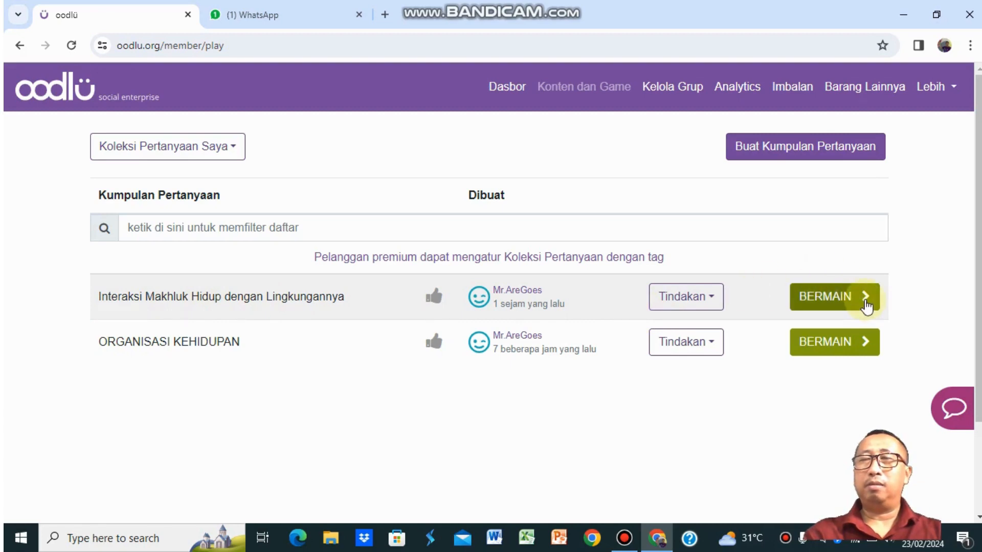
click(864, 297)
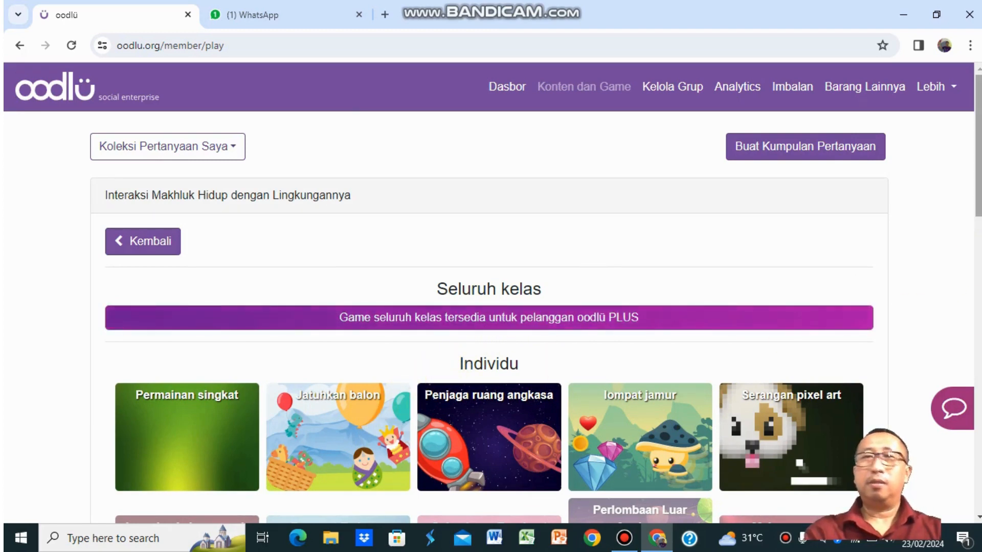
Open the individual game "Jatuhkan balon" for the collection and copy its share link.
scroll(967, 204, down, 3)
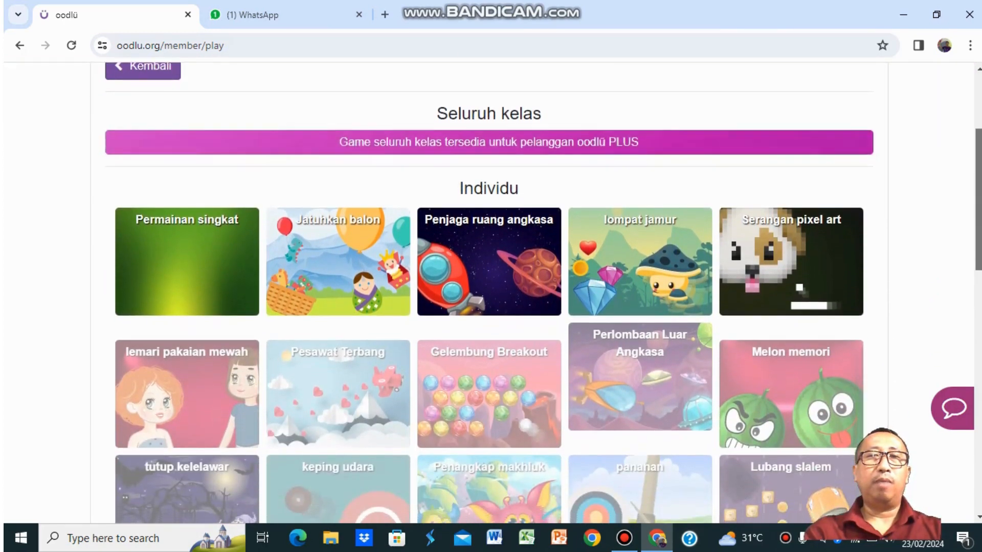
scroll(966, 205, up, 2)
click(302, 379)
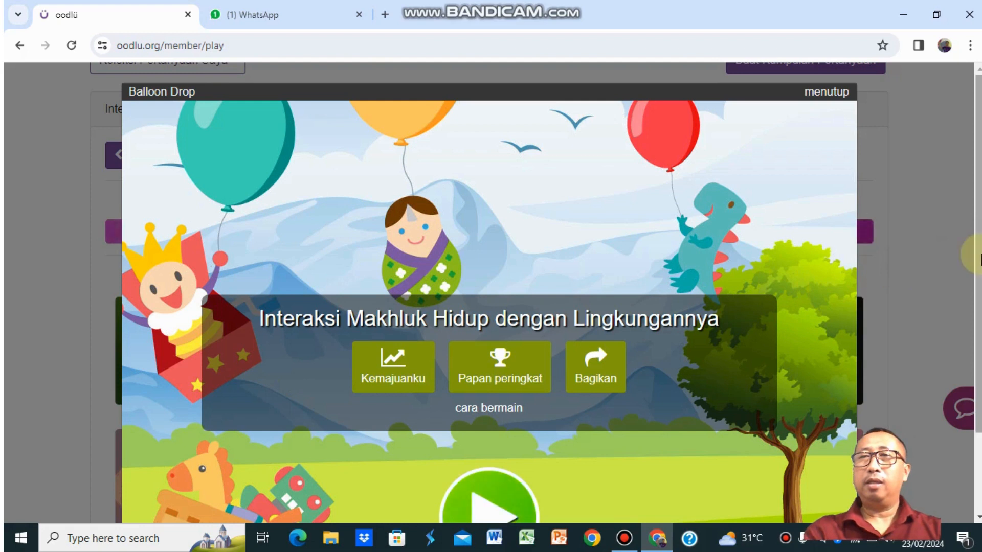
mouse_move(978, 254)
mouse_down()
mouse_move(978, 294)
mouse_move(979, 248)
mouse_up()
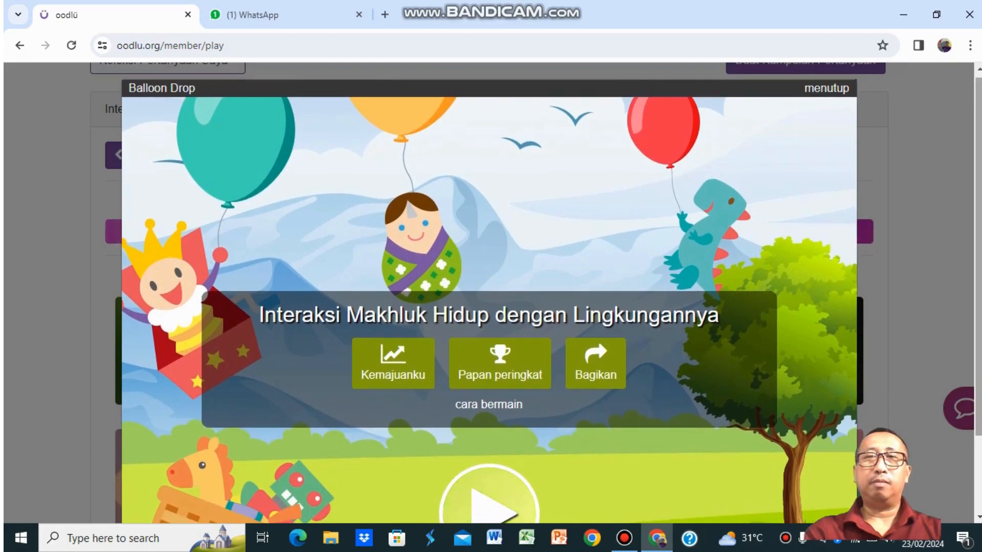
click(595, 372)
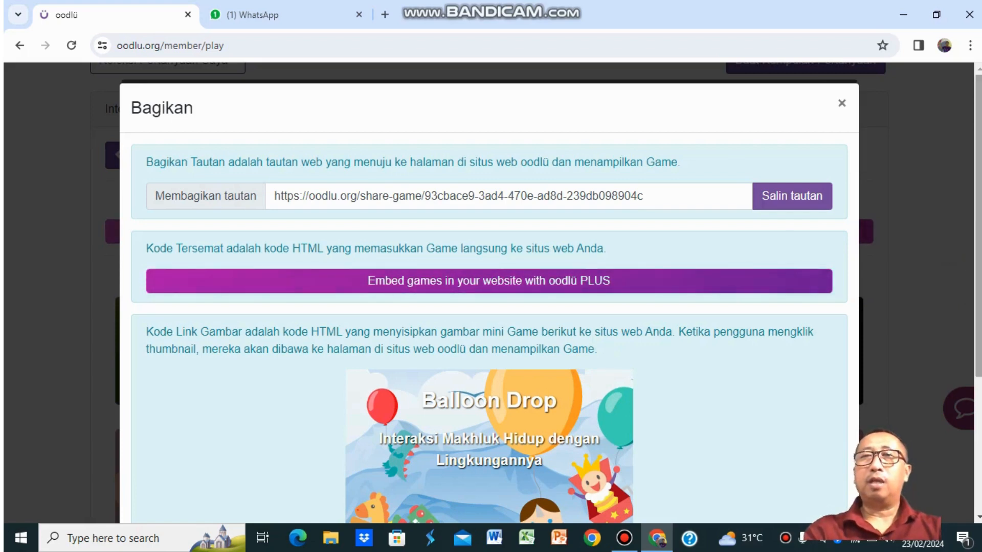
click(801, 201)
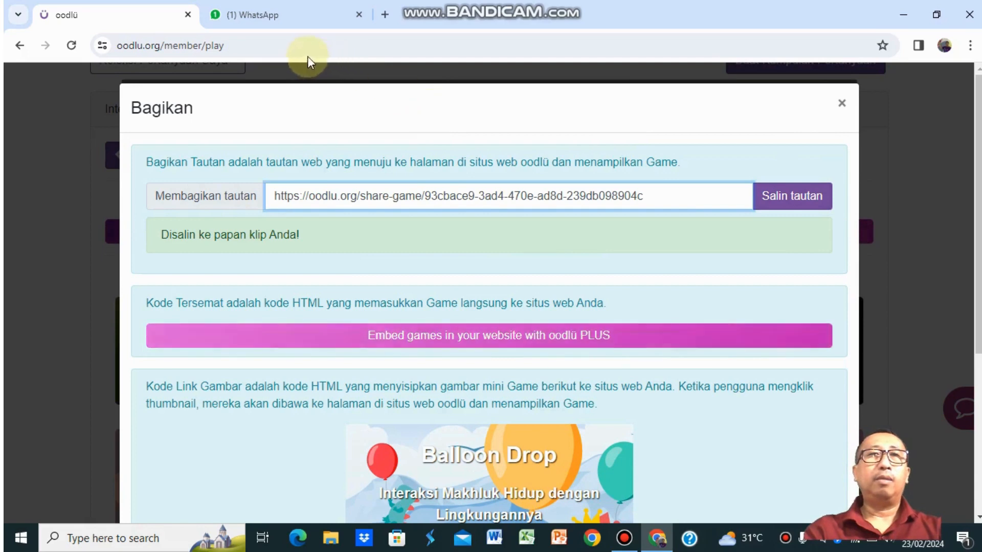
Switch to WhatsApp, paste the copied game link into the open group chat and send it.
click(281, 20)
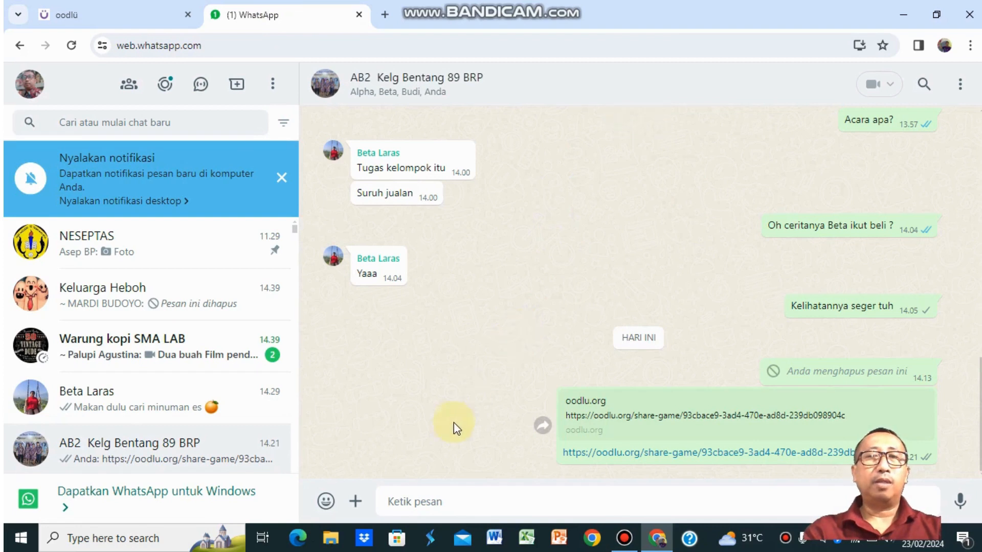
click(420, 505)
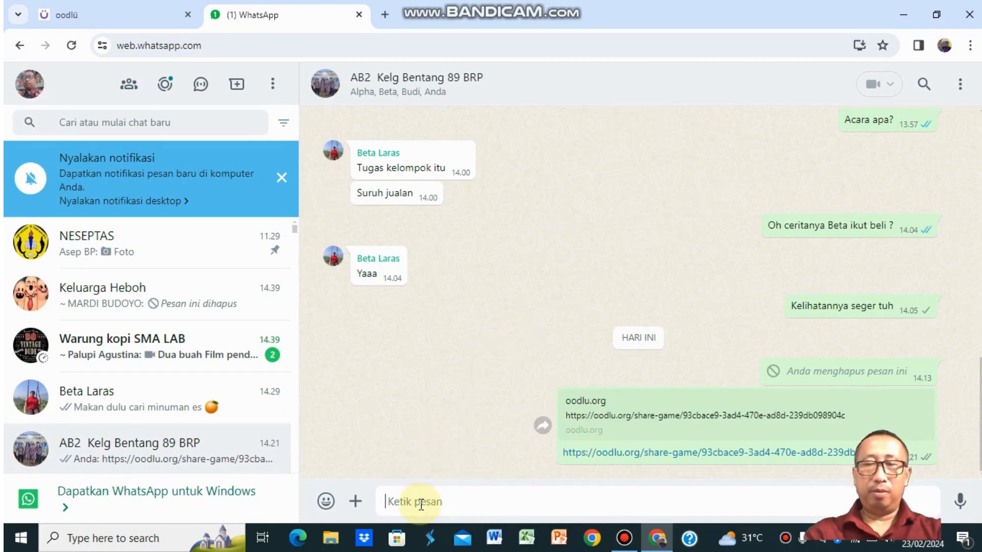
right_click(419, 504)
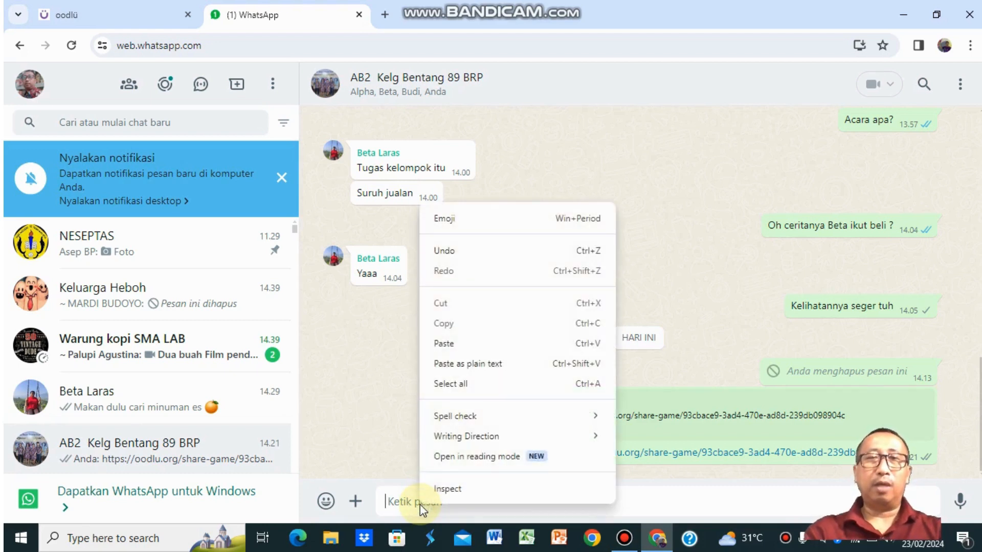
click(443, 343)
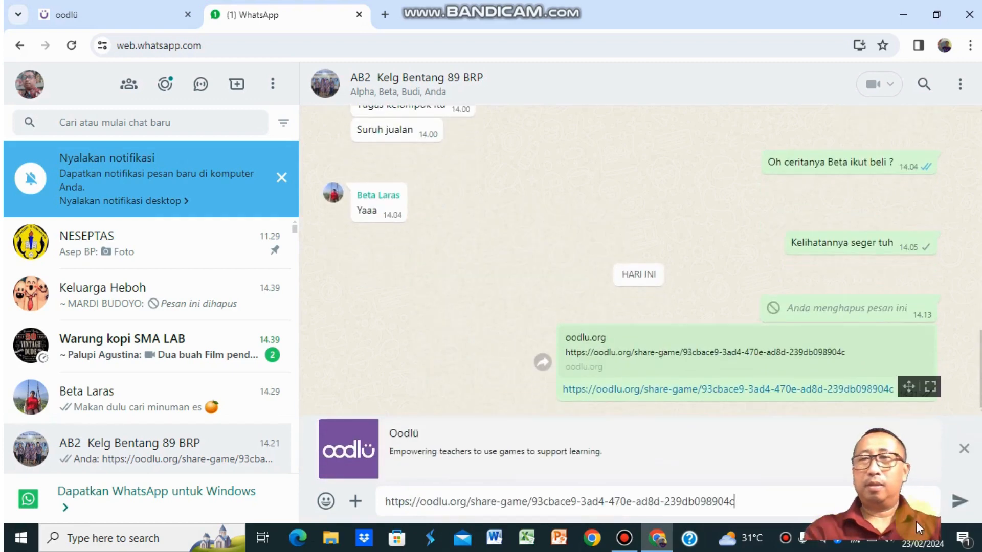
click(955, 503)
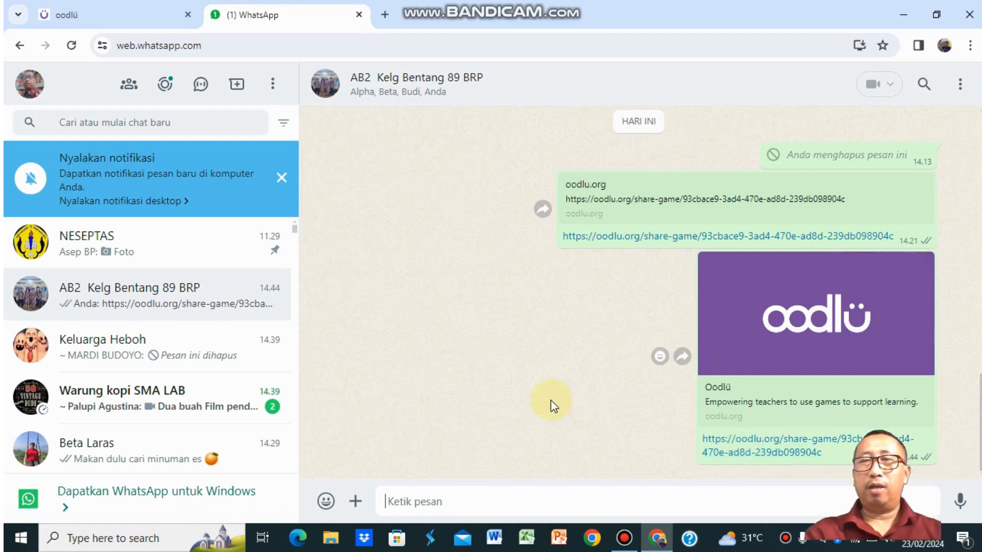
Open the shared Balloon Drop game from the link just sent in the chat.
click(736, 445)
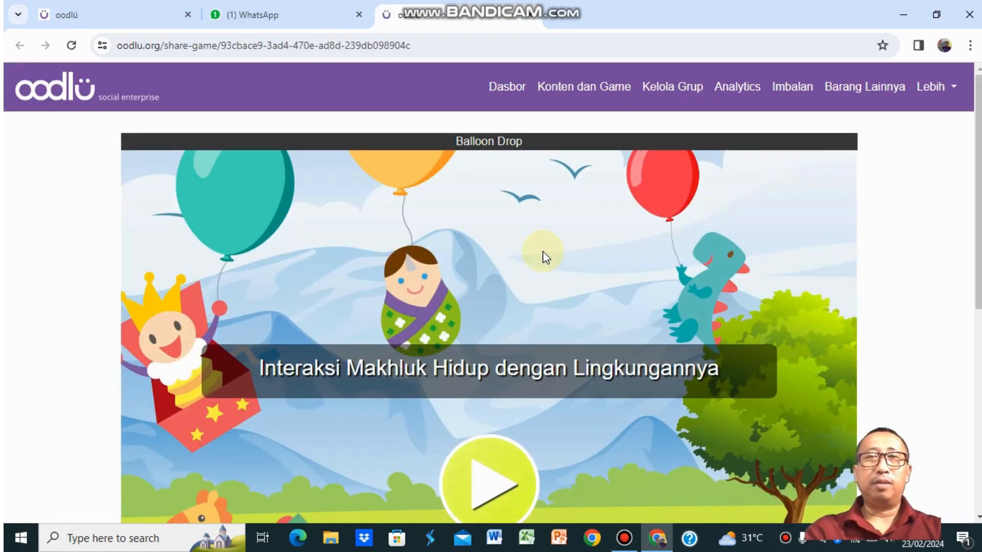
scroll(932, 250, down, 3)
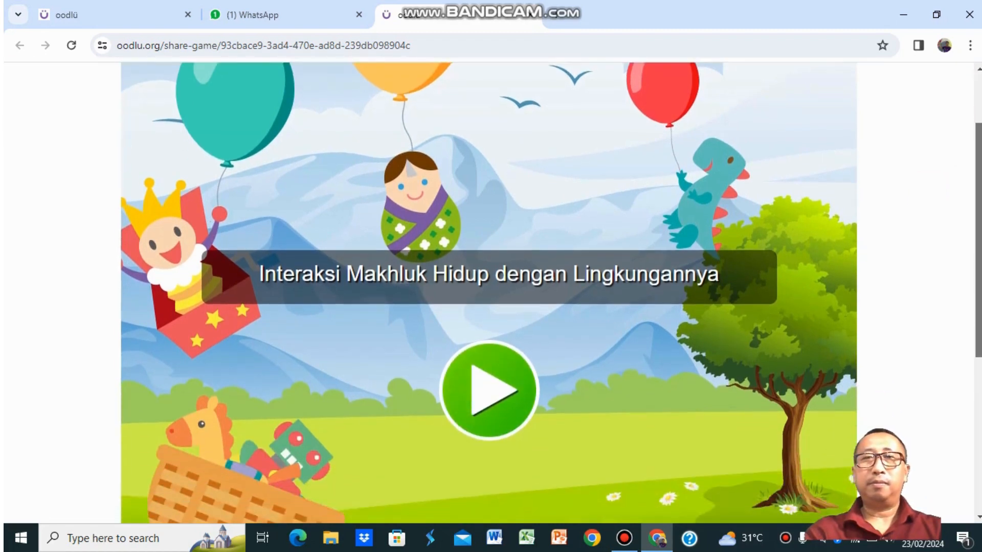
scroll(491, 292, up, 3)
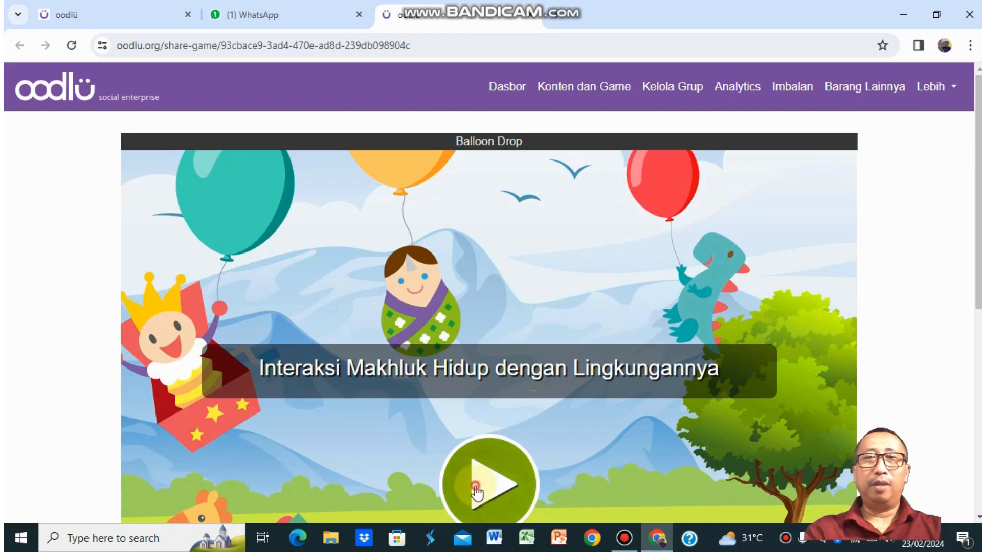
Start the Balloon Drop game and answer the first statement, about tanaman padi as a populasi, with Benar.
click(476, 488)
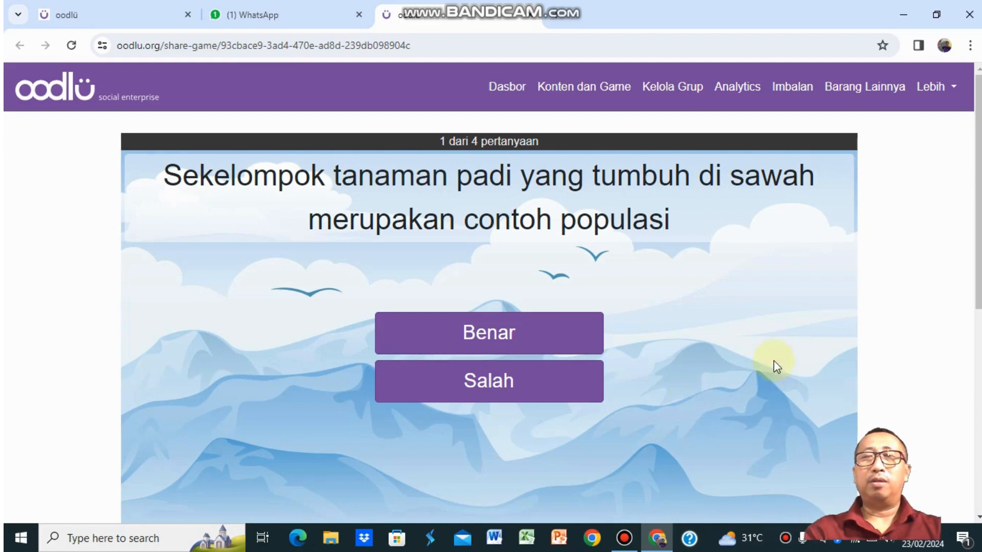
click(513, 346)
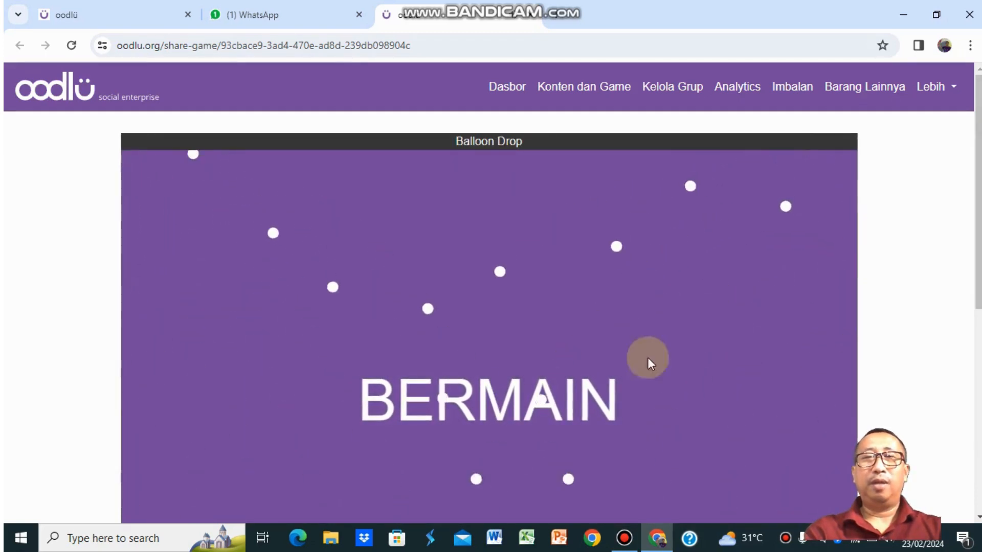
scroll(489, 291, down, 2)
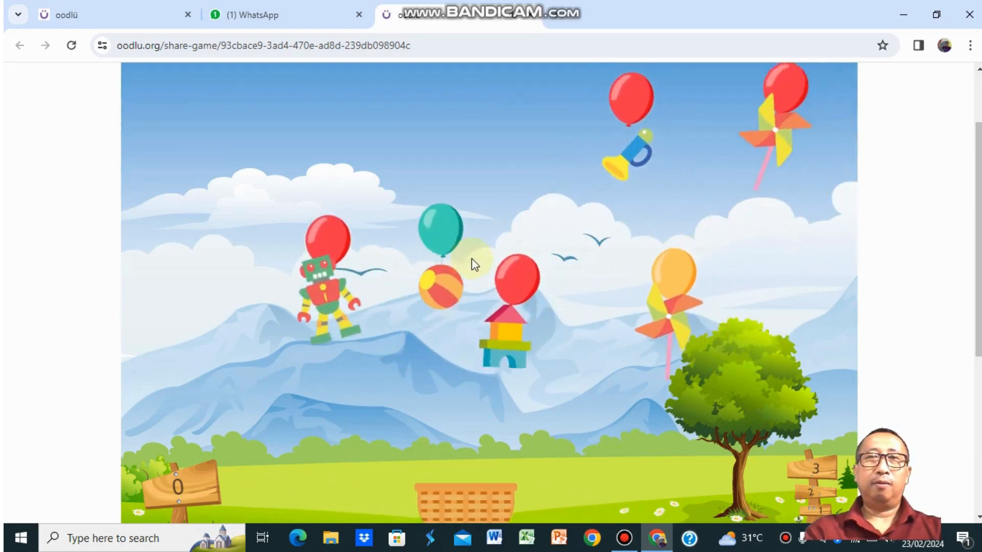
Play the first balloon round by popping balloons so their toys fall into the moving basket.
click(505, 292)
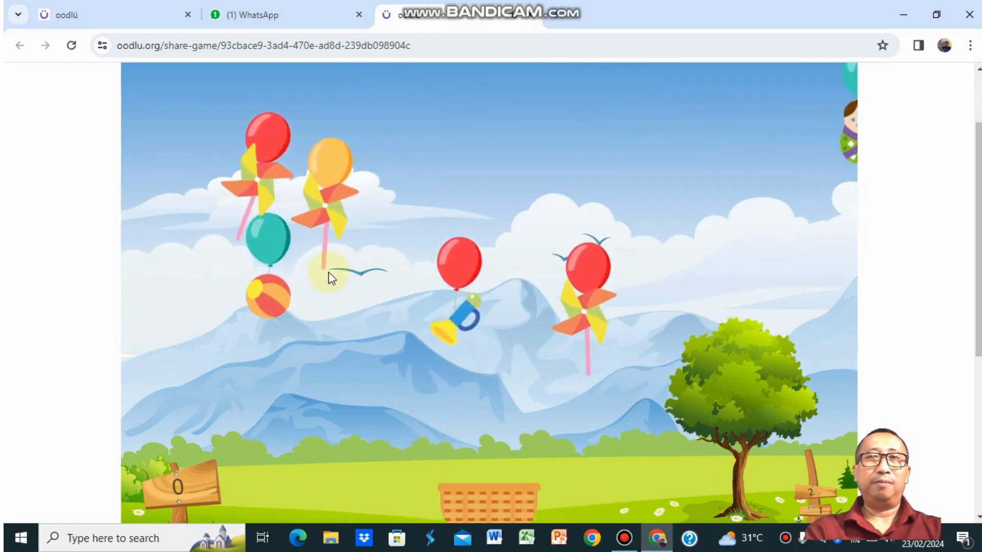
click(270, 273)
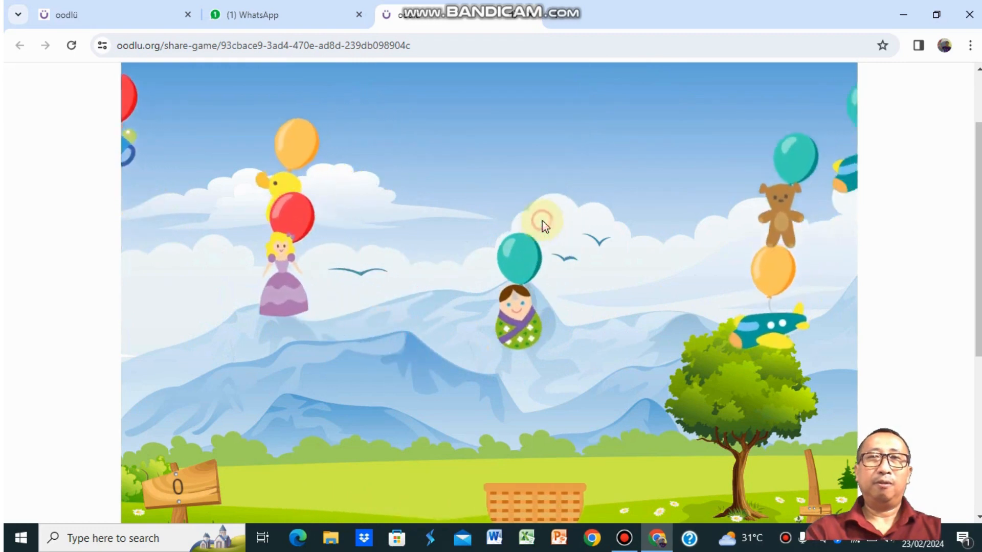
click(489, 282)
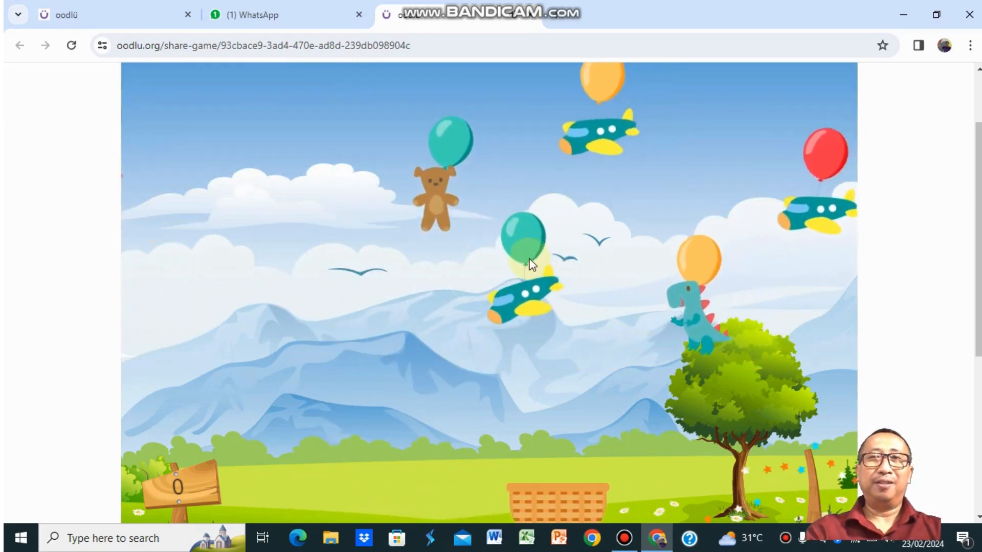
click(603, 296)
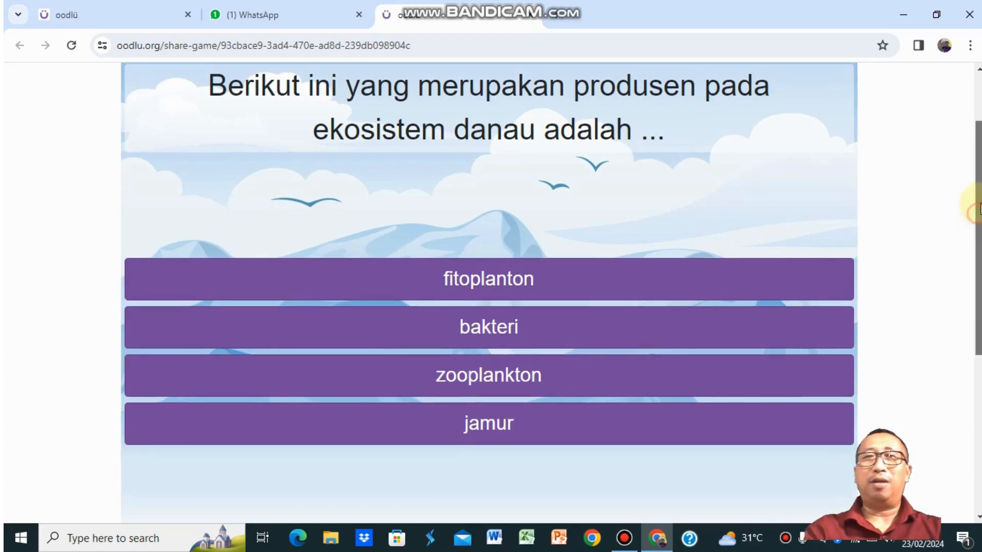
Answer the second question, about the produsen in an ekosistem danau, with fitoplanton and continue to the bonus round.
scroll(977, 220, up, 1)
scroll(491, 279, down, 1)
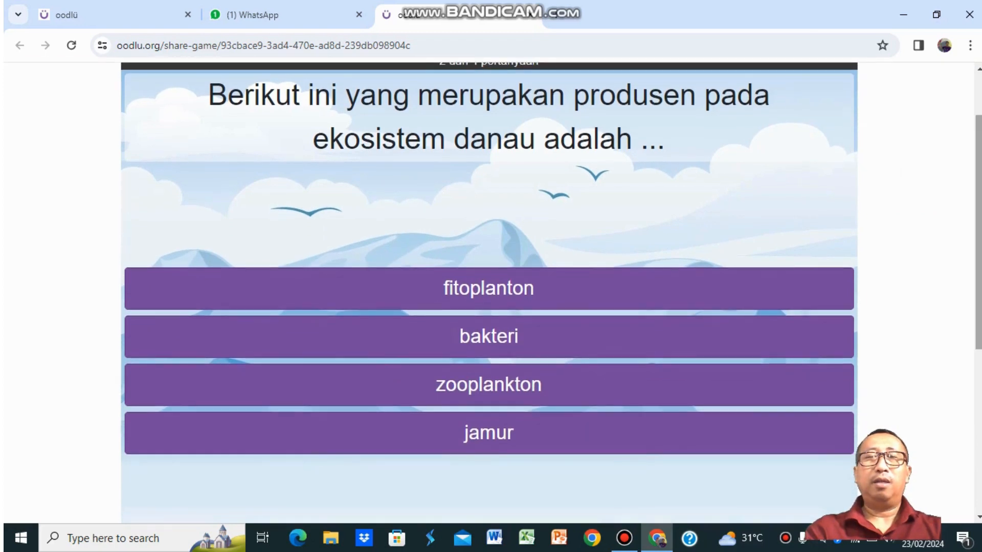
click(469, 292)
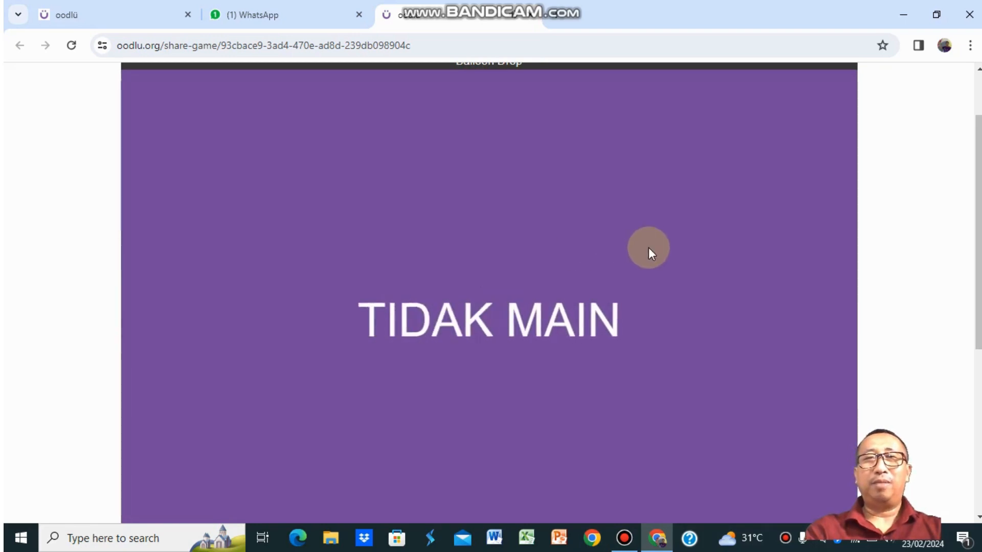
click(648, 248)
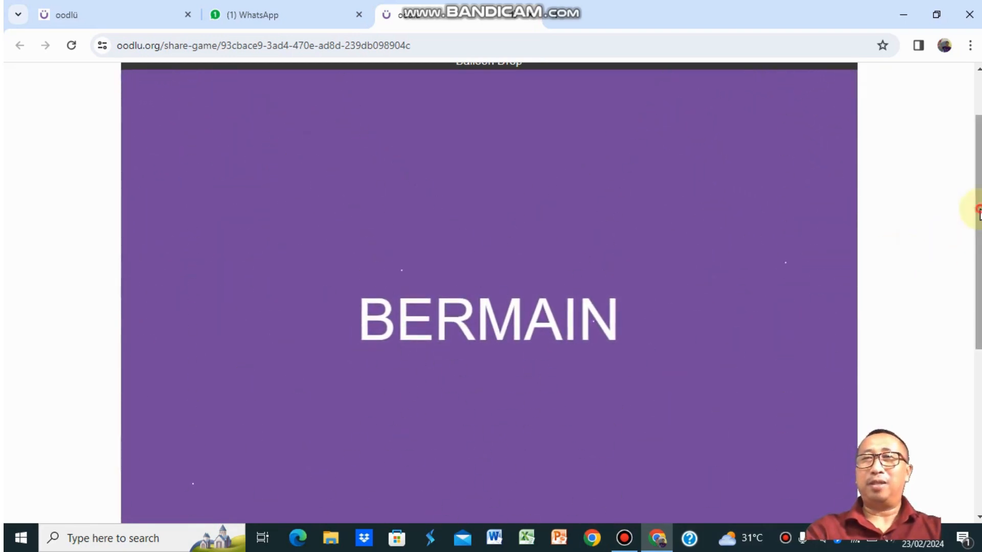
Play the second balloon round, popping balloons so the doll and other toys drop toward the moving basket.
drag(979, 208, 979, 246)
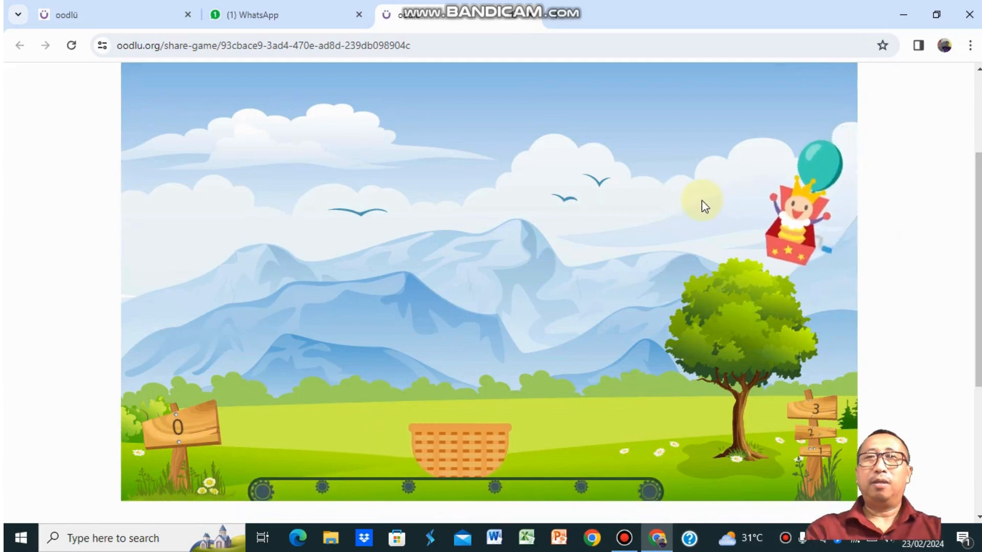
click(757, 185)
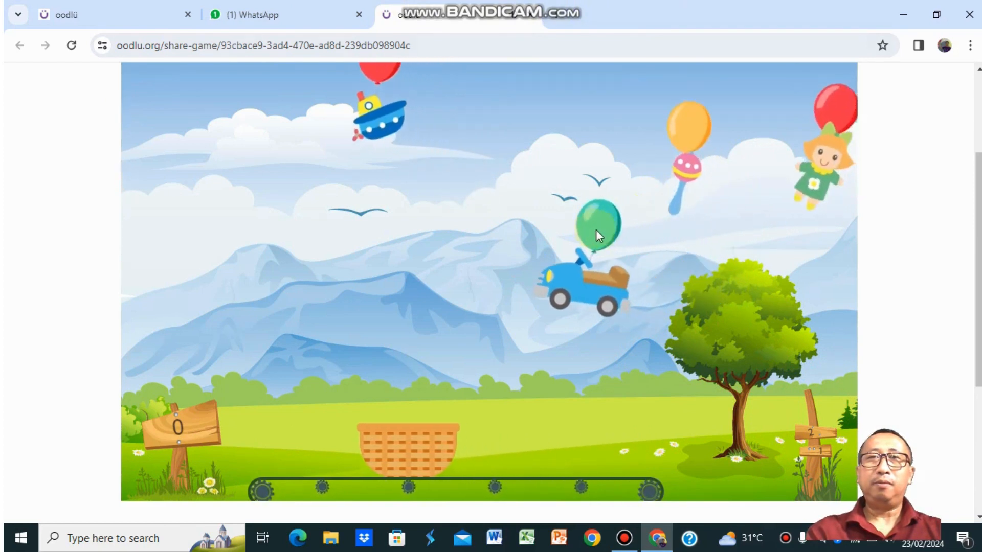
mouse_move(596, 229)
mouse_down()
mouse_move(655, 165)
mouse_move(671, 189)
mouse_up()
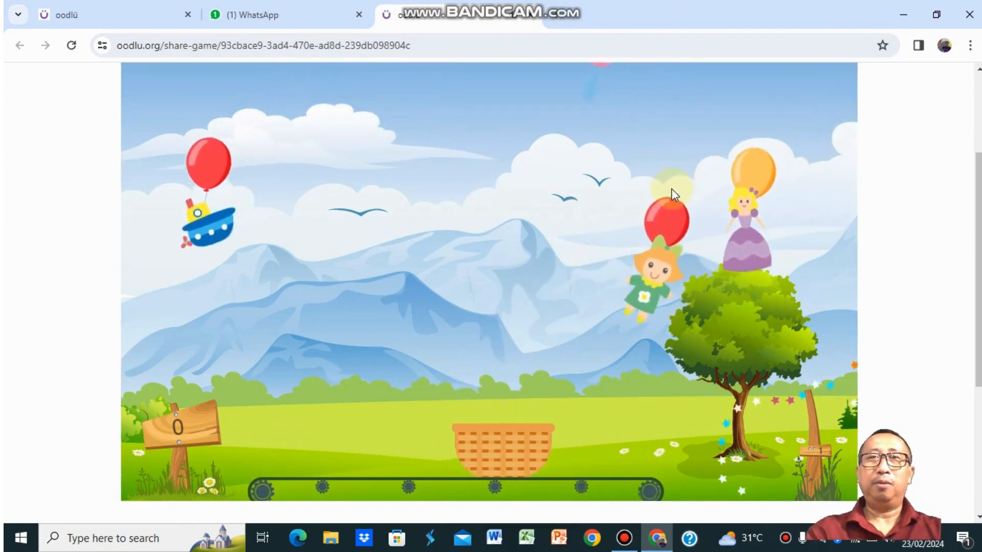
click(648, 219)
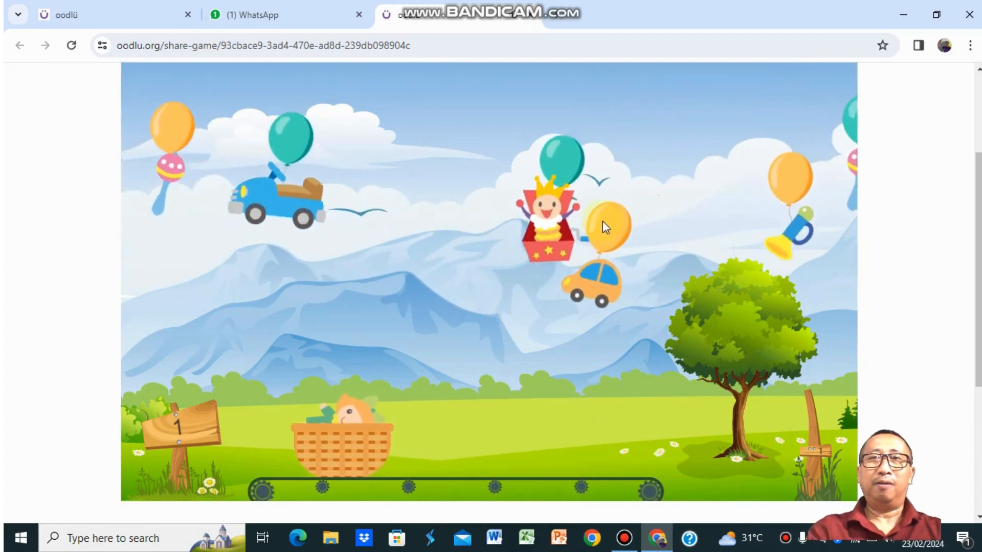
click(509, 225)
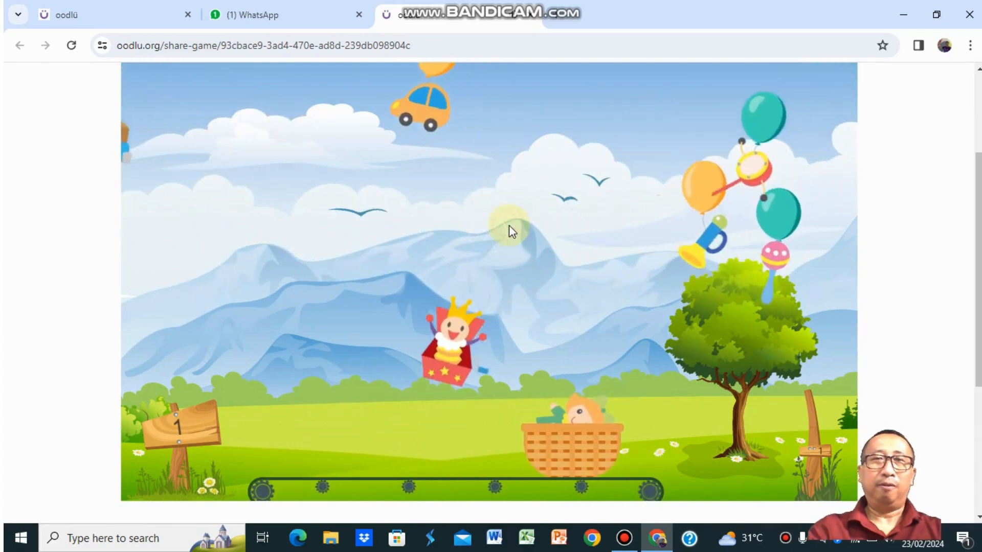
click(537, 212)
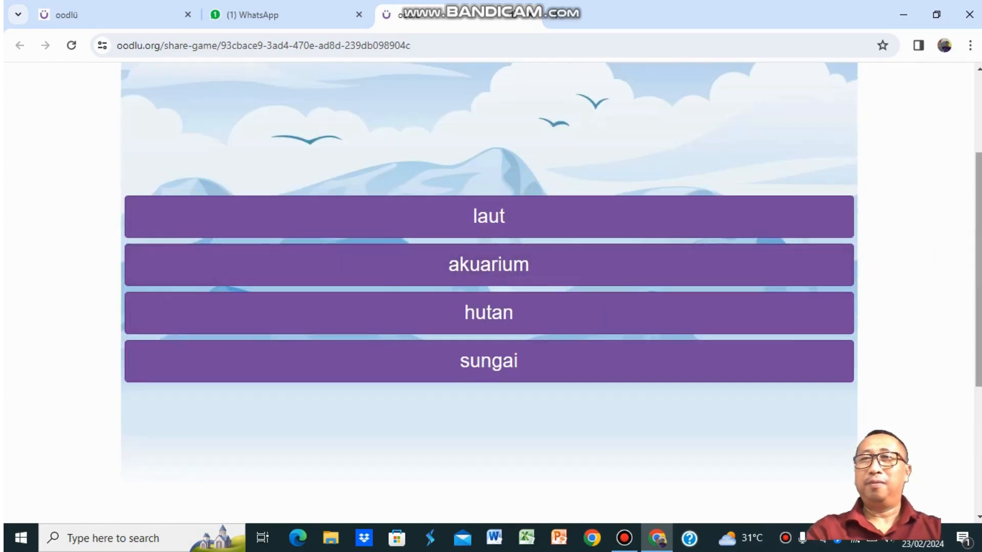
Answer the third question, about an example of an ekosistem buatan.
scroll(978, 214, up, 2)
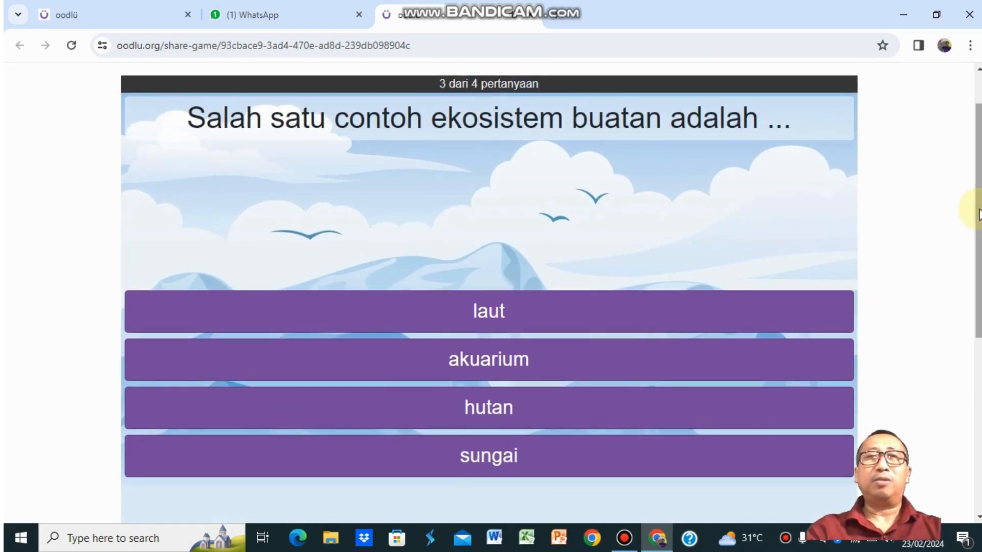